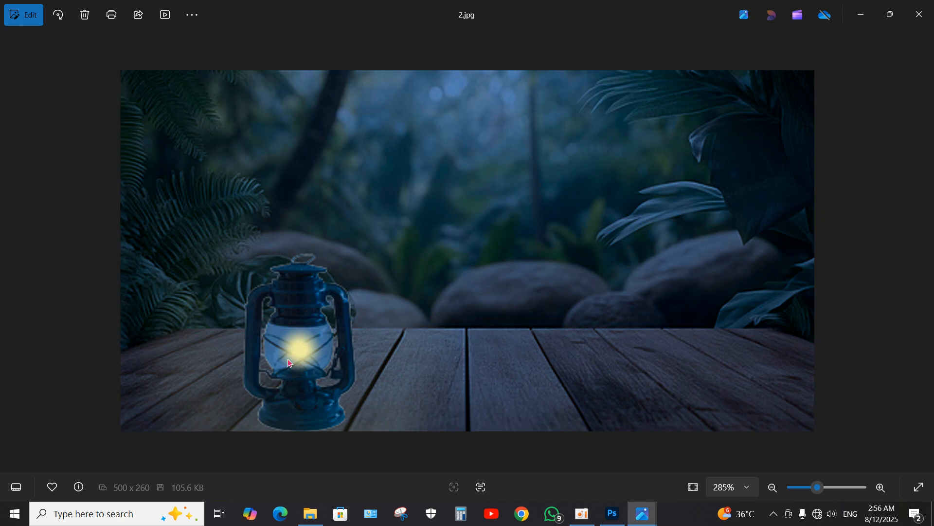
pyautogui.scroll(2, 291, 370)
pyautogui.scroll(-2, 215, 395)
pyautogui.scroll(-1, 214, 396)
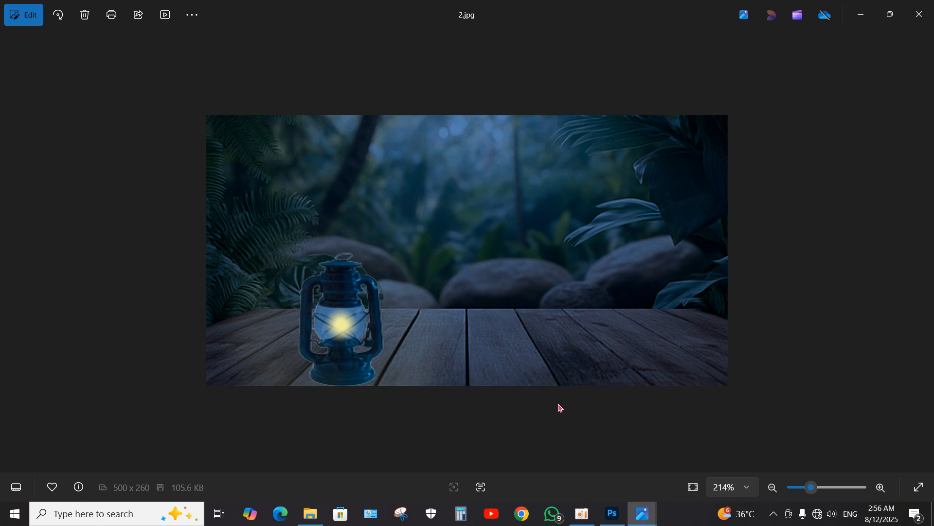
pyautogui.moveTo(652, 521)
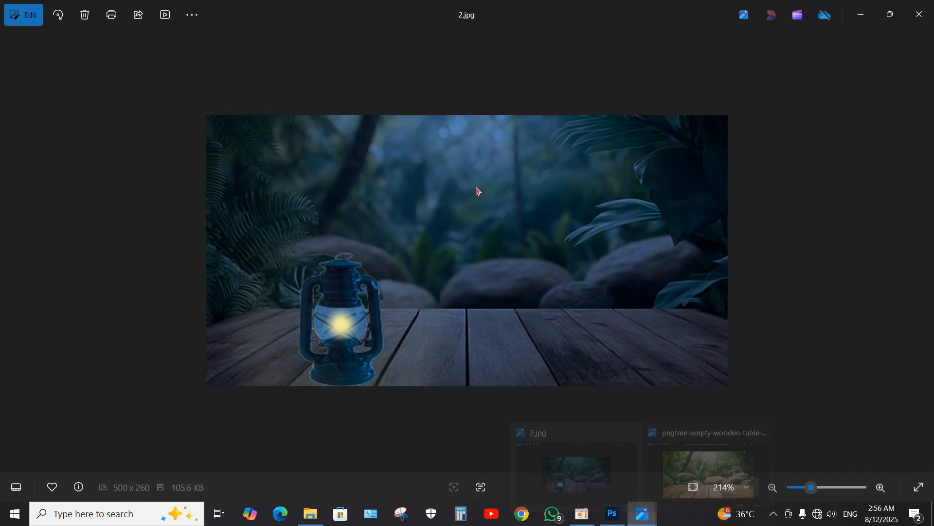
# - Switch to Photoshop and open the pngtree image of the empty wooden table with the tropical forest background
pyautogui.click(613, 517)
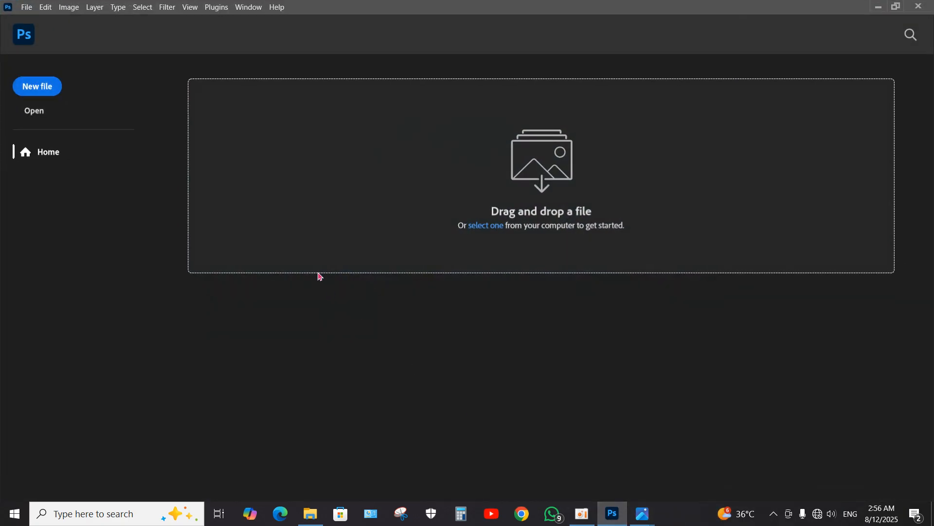
pyautogui.click(37, 113)
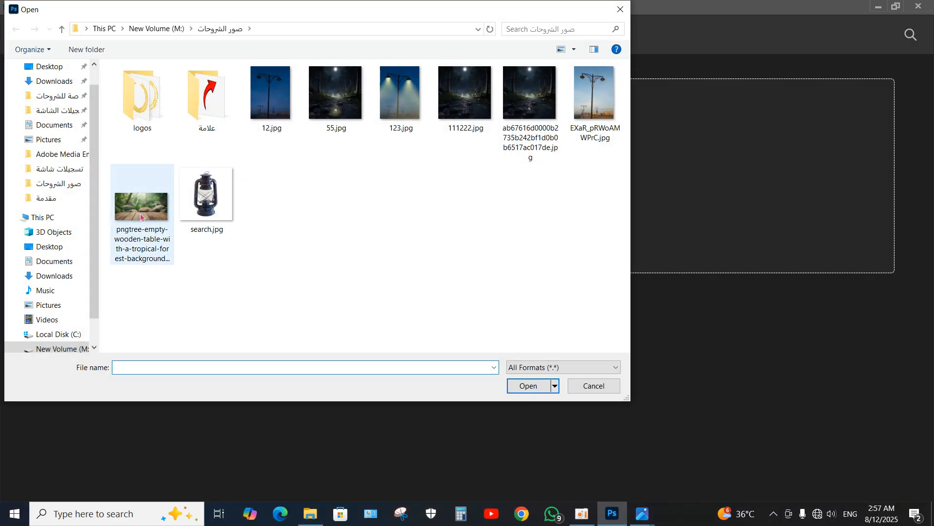
pyautogui.doubleClick(144, 207)
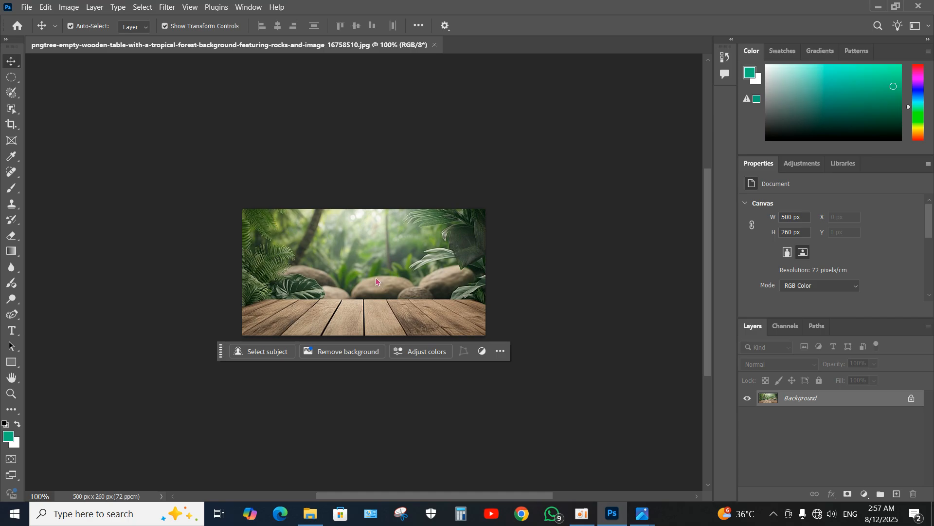
pyautogui.scroll(5, 377, 281)
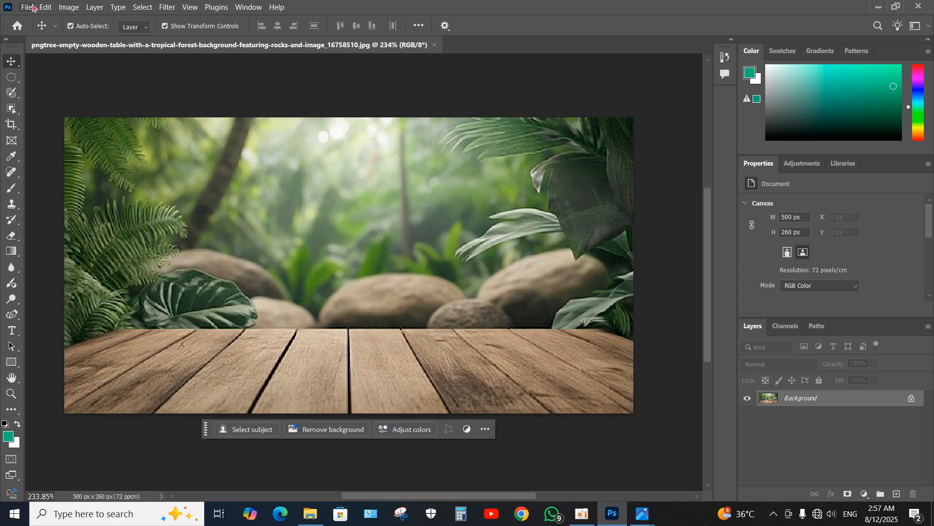
# - Create a new 7 x 5 inch RGB document at 300 pixels/inch with a white background
pyautogui.click(27, 7)
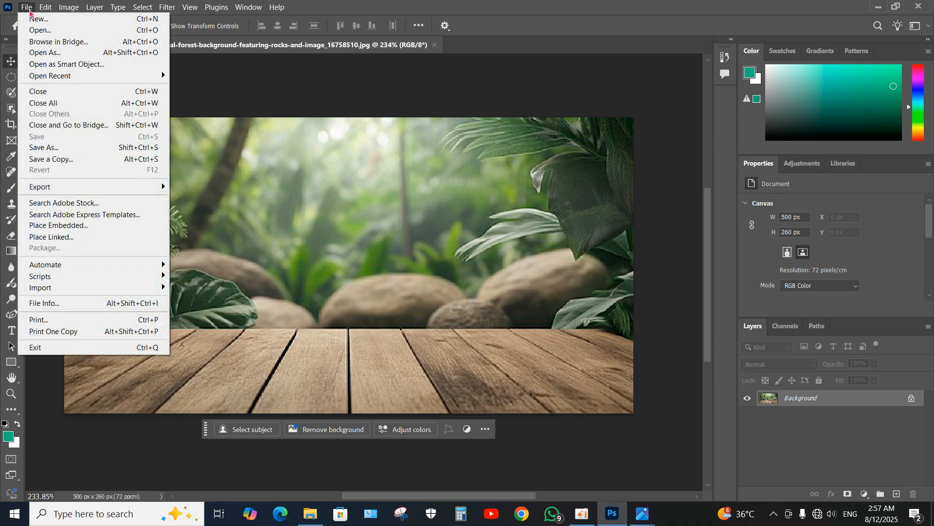
pyautogui.click(38, 19)
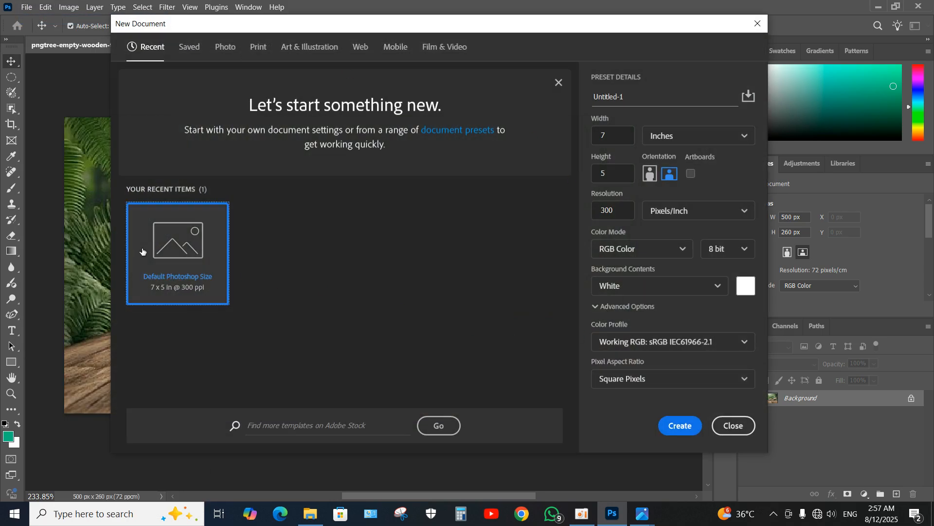
pyautogui.click(662, 420)
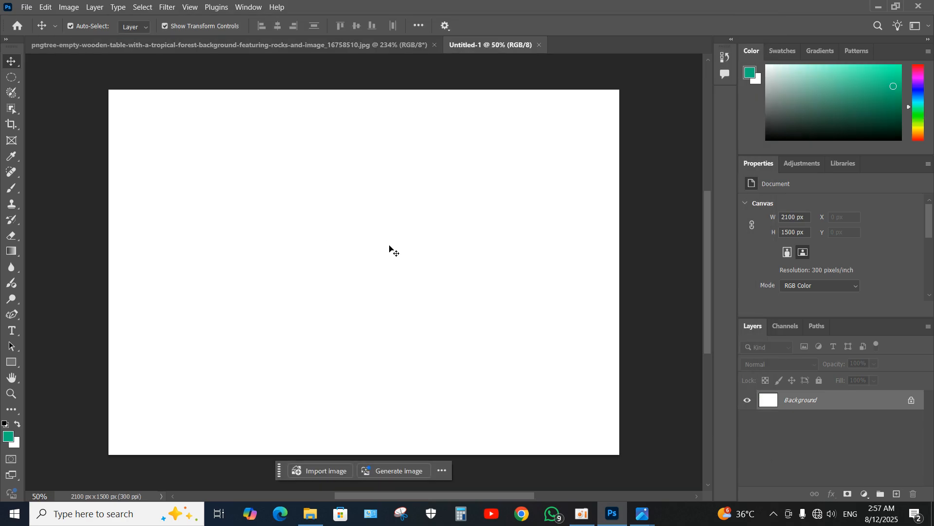
# - Place the lantern picture search.jpg from File Explorer into the new blank document at the fitted size
pyautogui.click(310, 513)
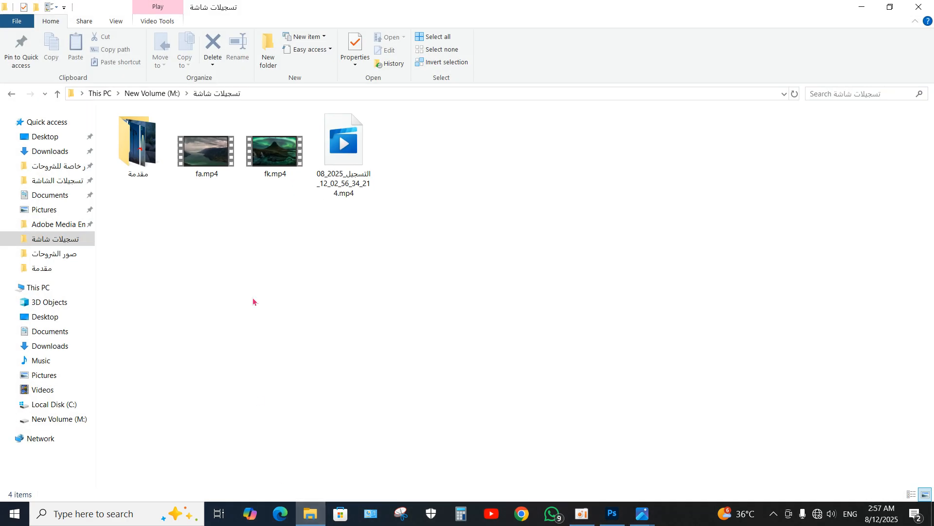
pyautogui.click(54, 254)
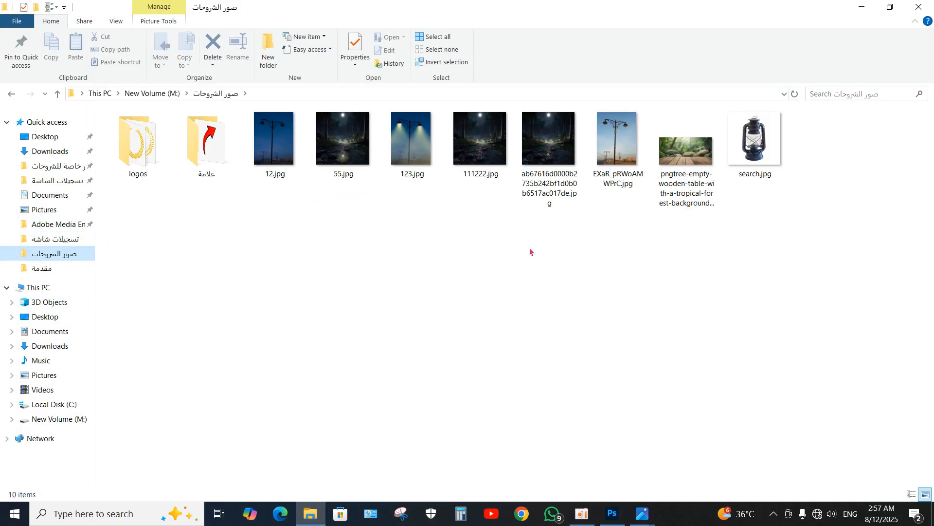
pyautogui.moveTo(757, 141); pyautogui.dragTo(346, 267)
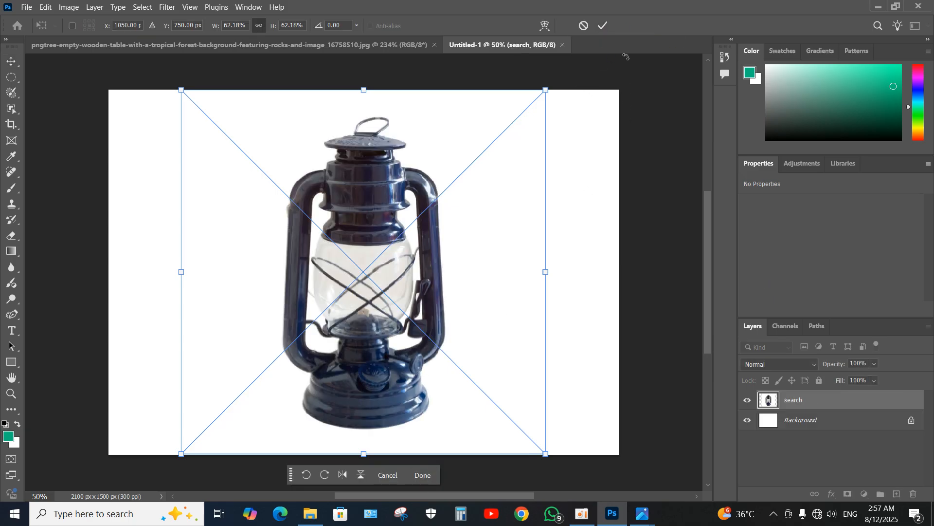
pyautogui.click(604, 26)
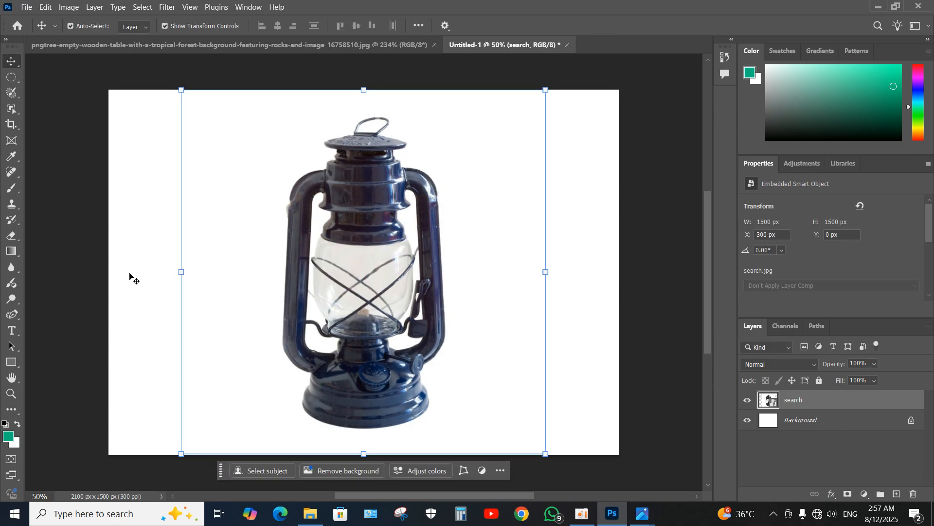
# - Add a Color Lookup adjustment layer to the forest image and set its 3DLUT file to Moonlight.3DL
pyautogui.click(135, 47)
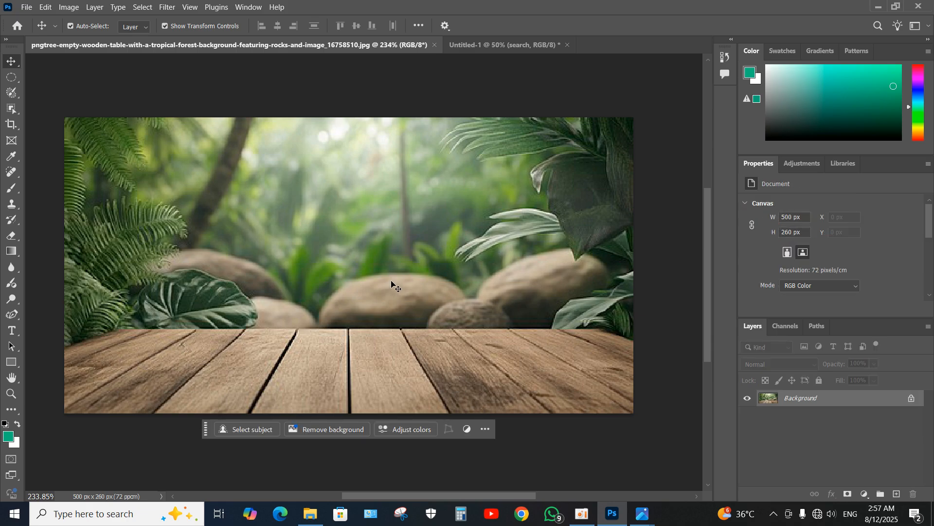
pyautogui.click(865, 494)
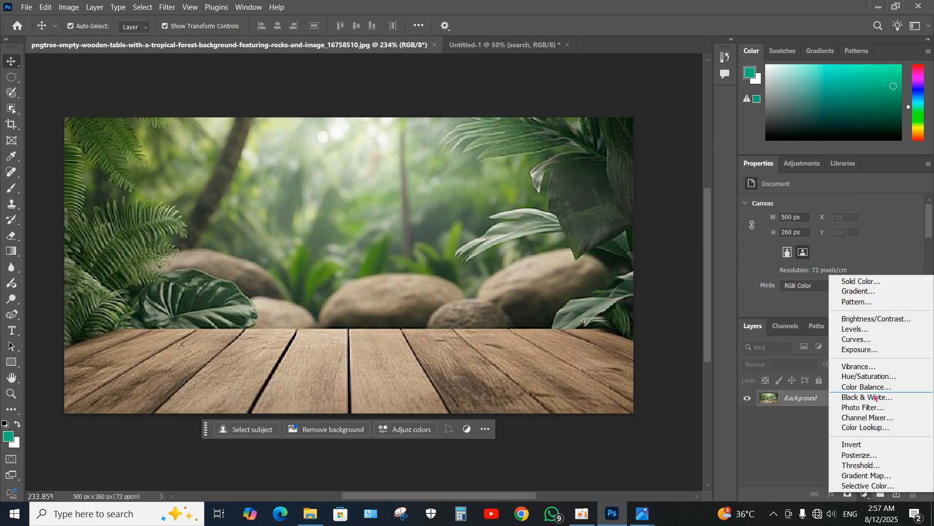
pyautogui.click(866, 427)
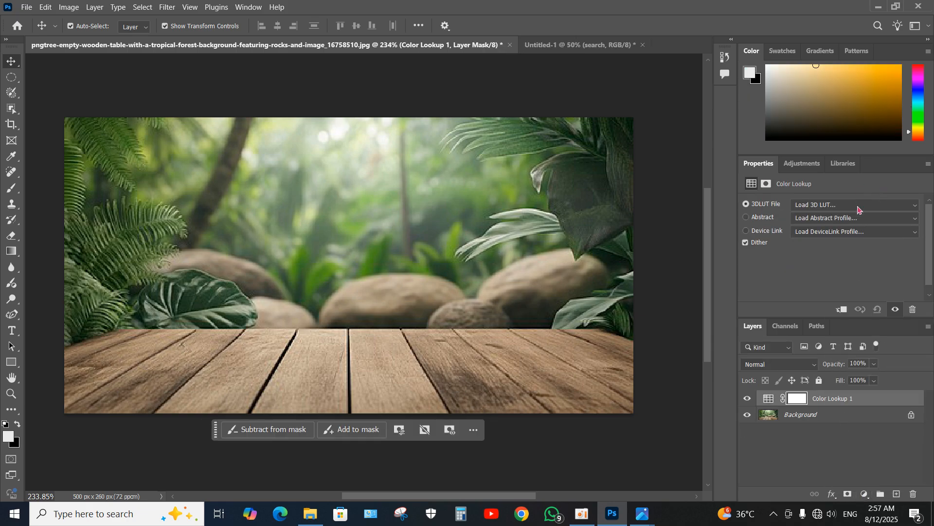
pyautogui.click(838, 209)
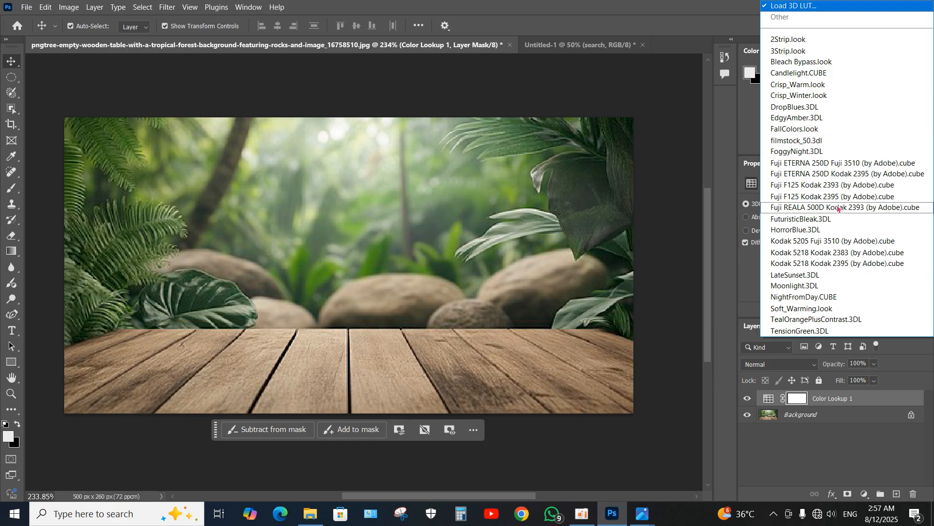
pyautogui.click(807, 288)
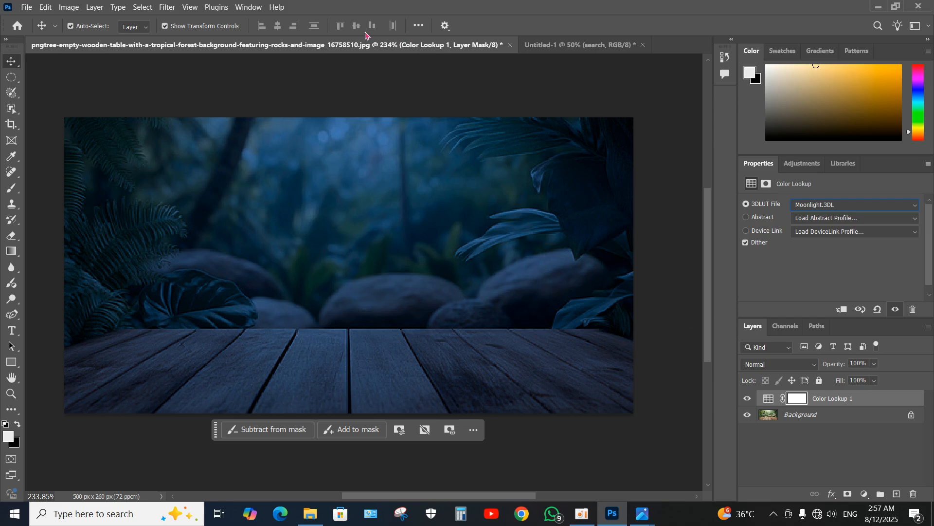
# - Select the whole lantern in Untitled-1 with the Object Selection Tool and copy it to its own layer
pyautogui.click(595, 45)
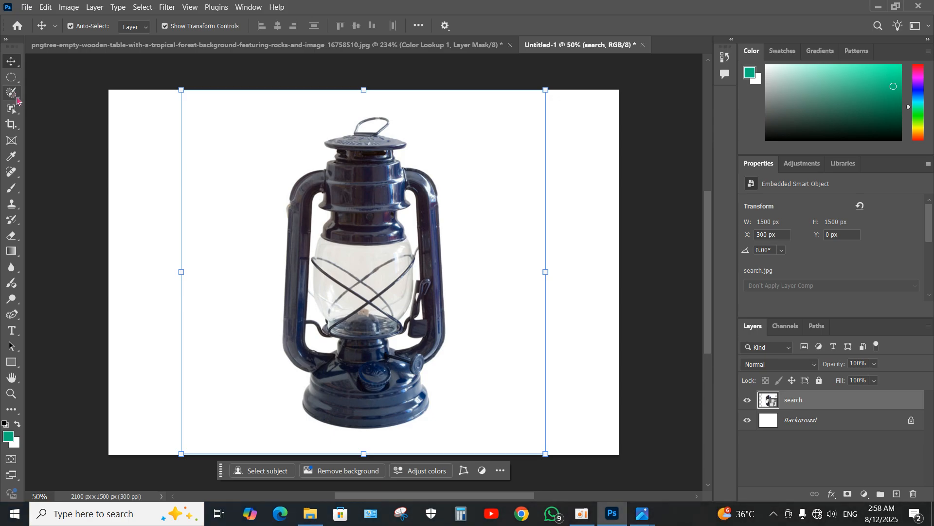
pyautogui.click(10, 112)
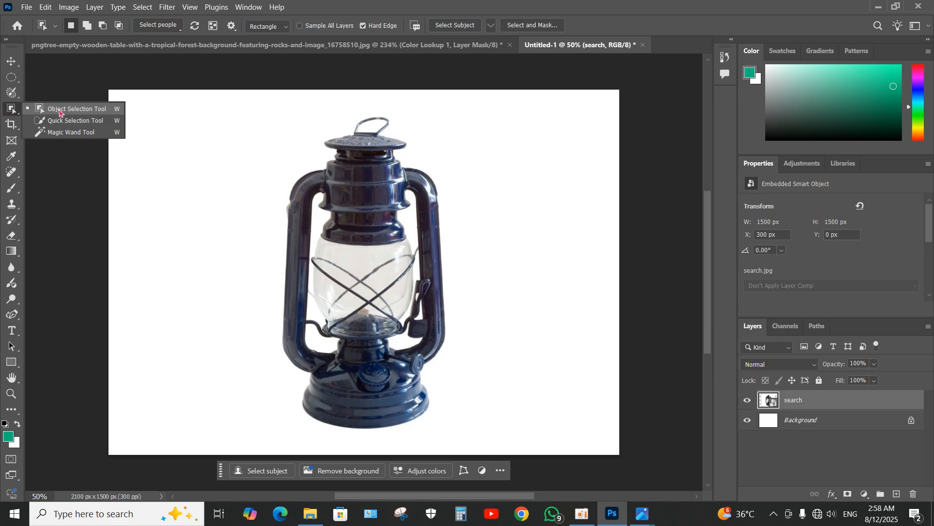
pyautogui.click(59, 113)
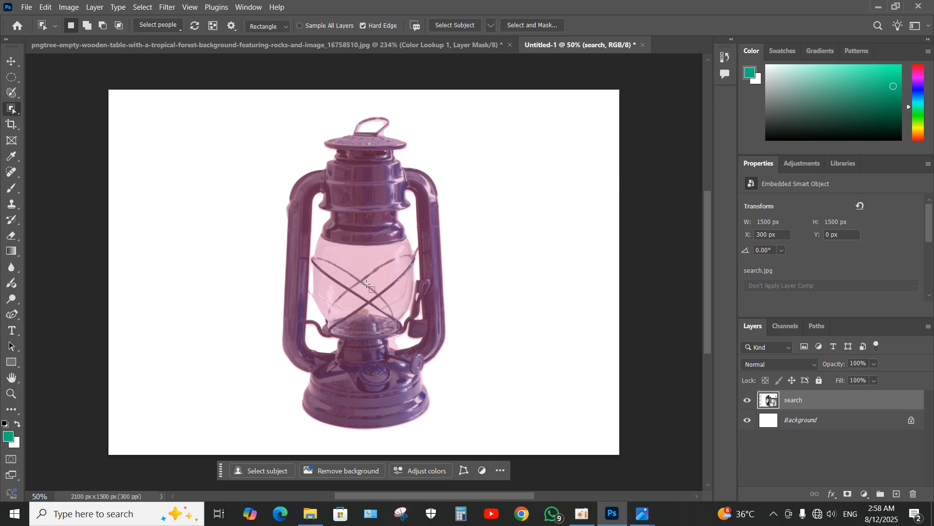
pyautogui.click(368, 285)
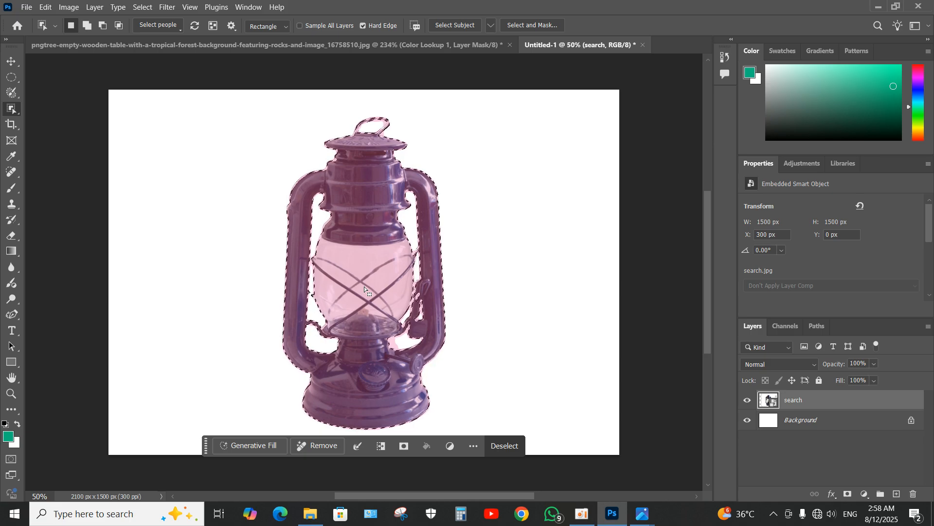
pyautogui.click(364, 288)
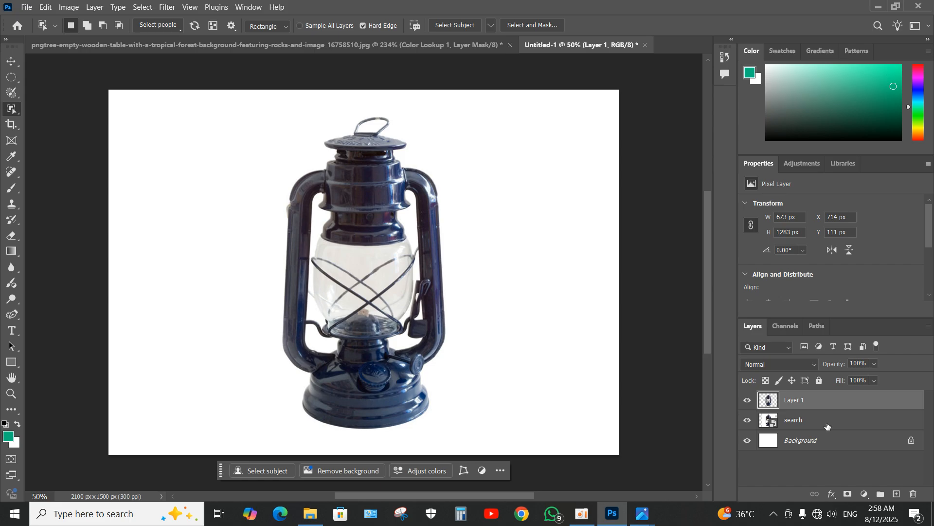
# - Delete the search layer and the white Background layer, keeping only the cut-out lantern
pyautogui.click(826, 424)
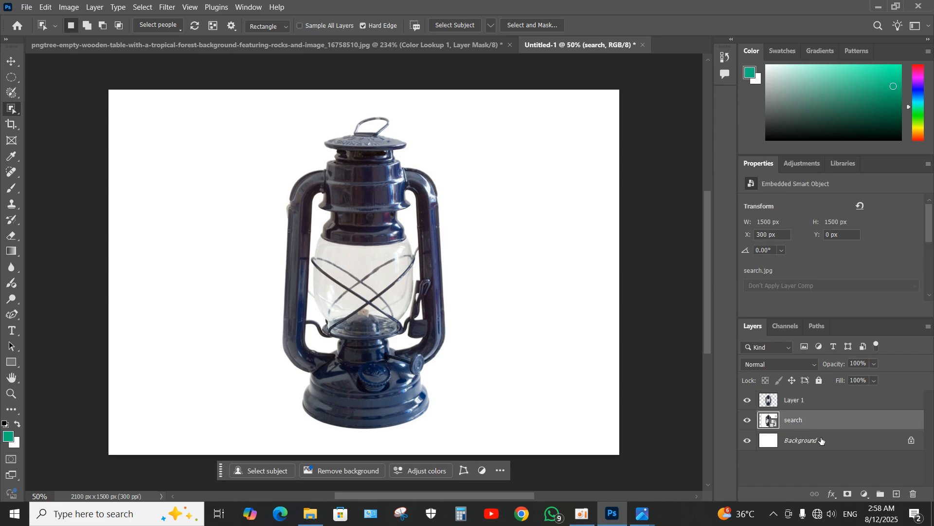
pyautogui.press('Delete')
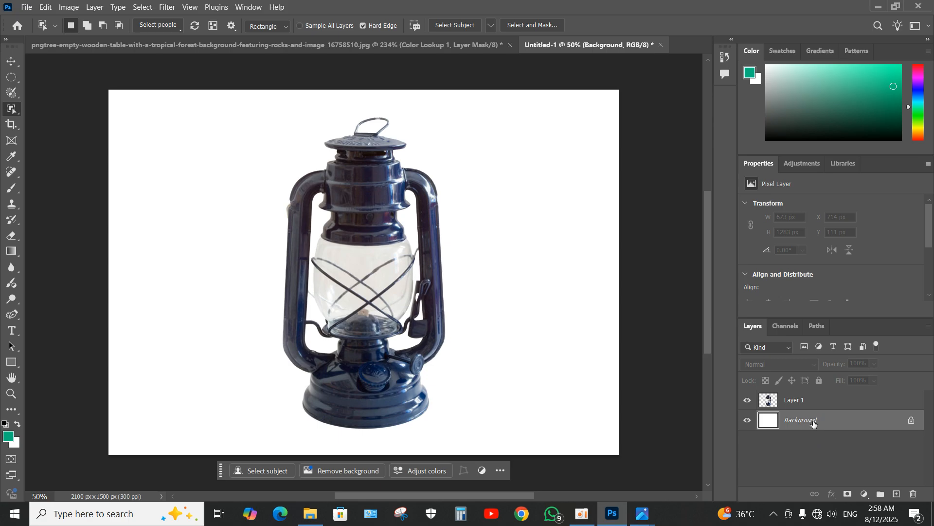
pyautogui.press('Delete')
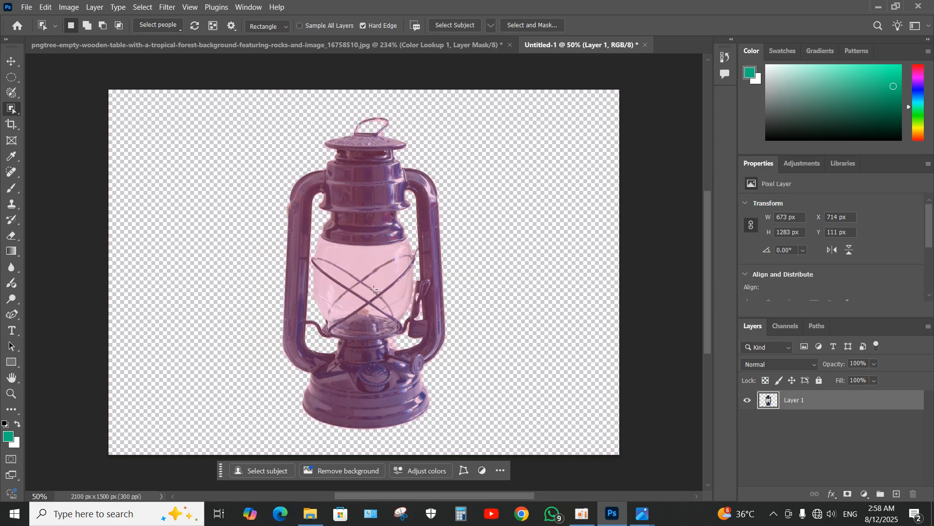
# - Select the cut-out lantern and add a Color Lookup adjustment masked to it, using the Moonlight.3DL file
pyautogui.click(372, 289)
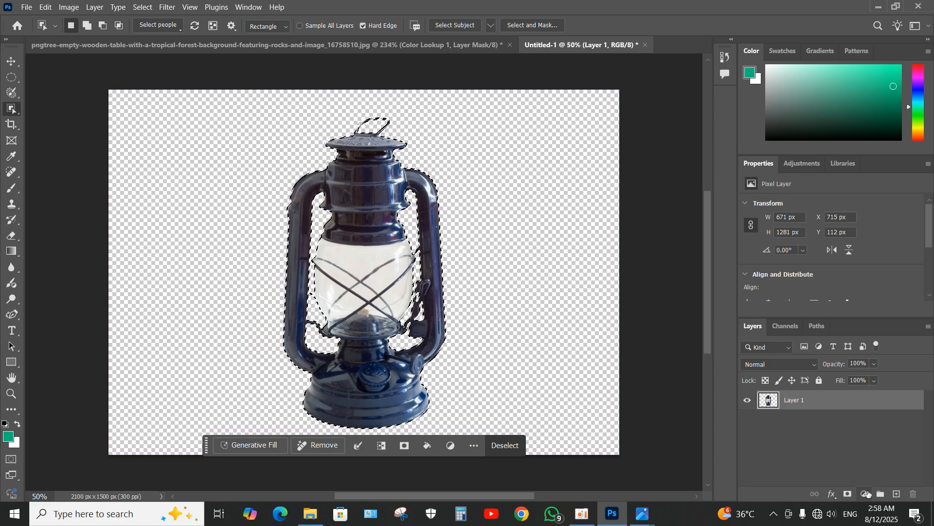
pyautogui.click(866, 495)
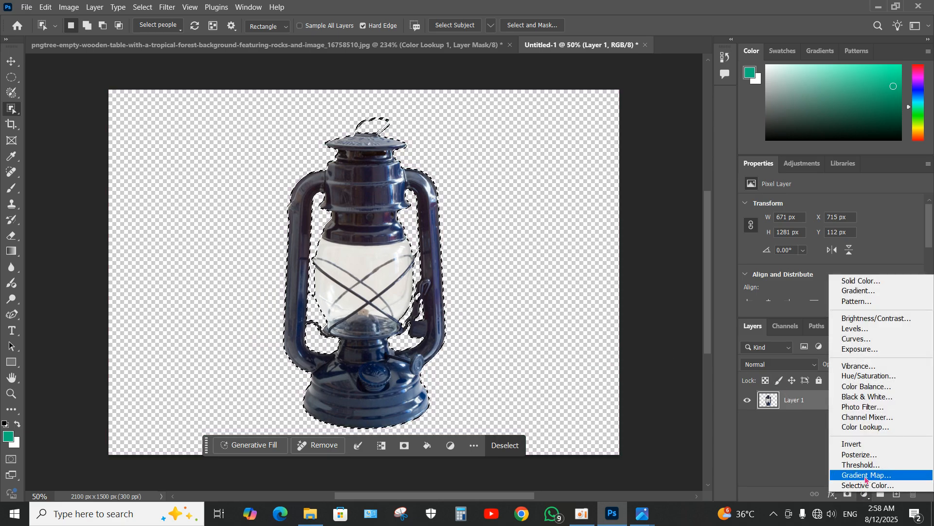
pyautogui.click(866, 427)
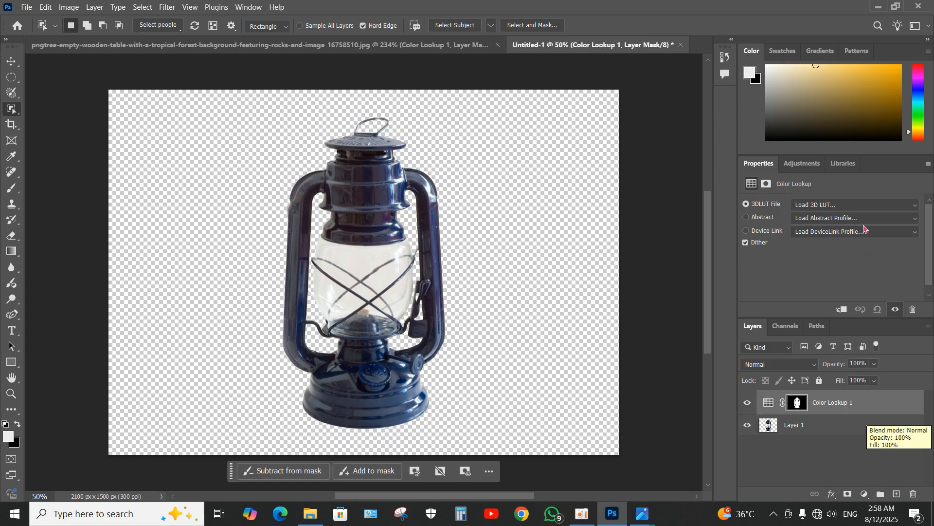
pyautogui.click(856, 209)
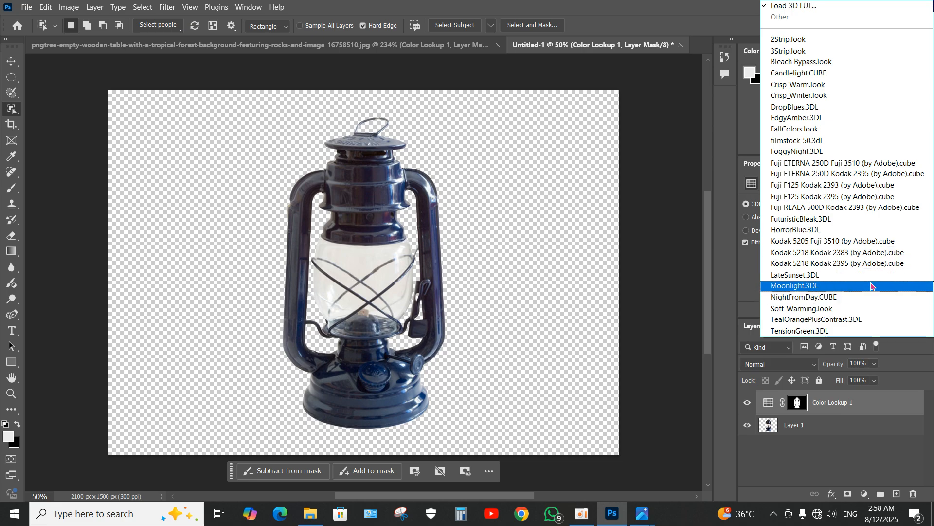
pyautogui.click(821, 287)
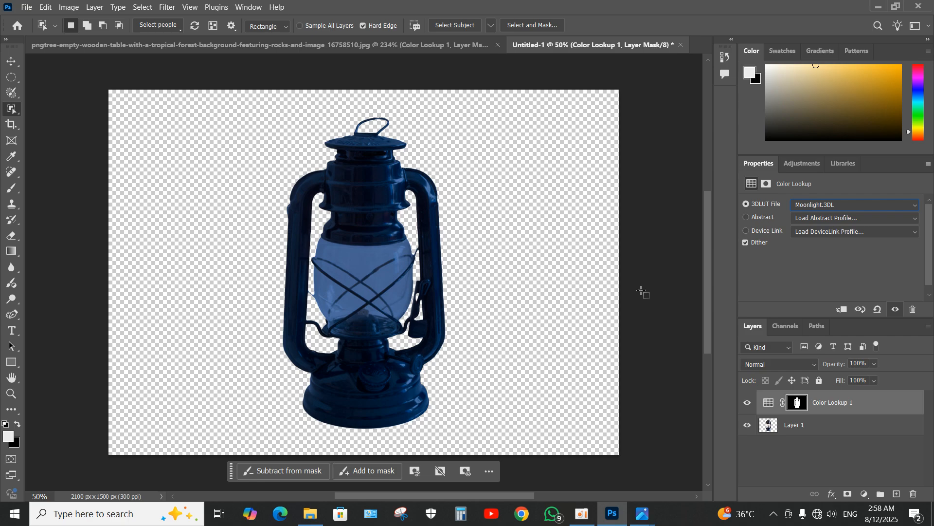
# - Copy the lantern layer together with its Color Lookup layer into the forest image document
pyautogui.keyDown('shift'); pyautogui.click(827, 426); pyautogui.keyUp('shift')
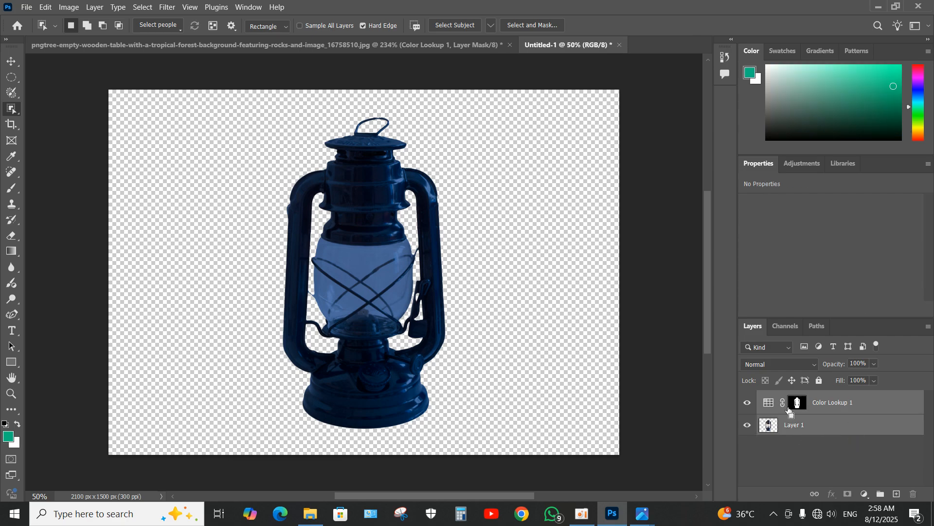
pyautogui.moveTo(825, 433); pyautogui.dragTo(354, 333)
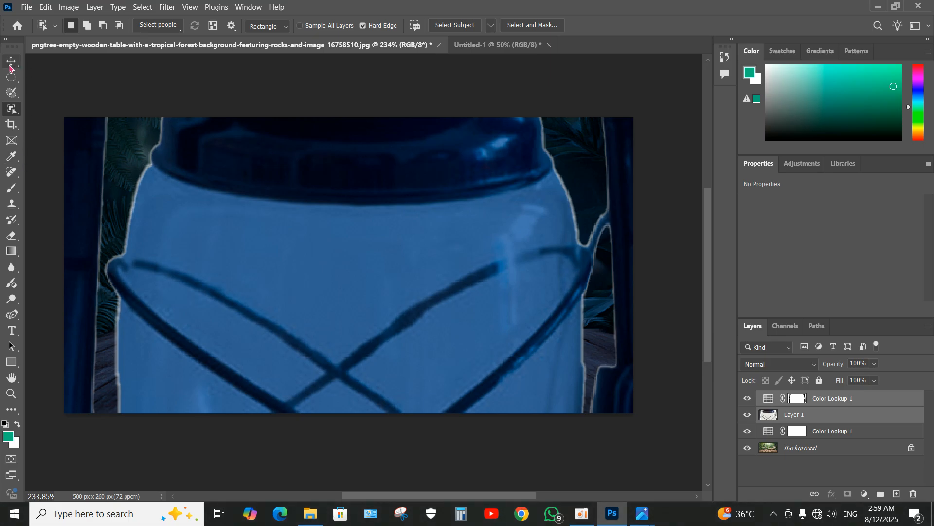
# - Scale the lantern together with its Color Lookup layer to about 14.71% and stand it on the left part of the wooden table
pyautogui.click(11, 63)
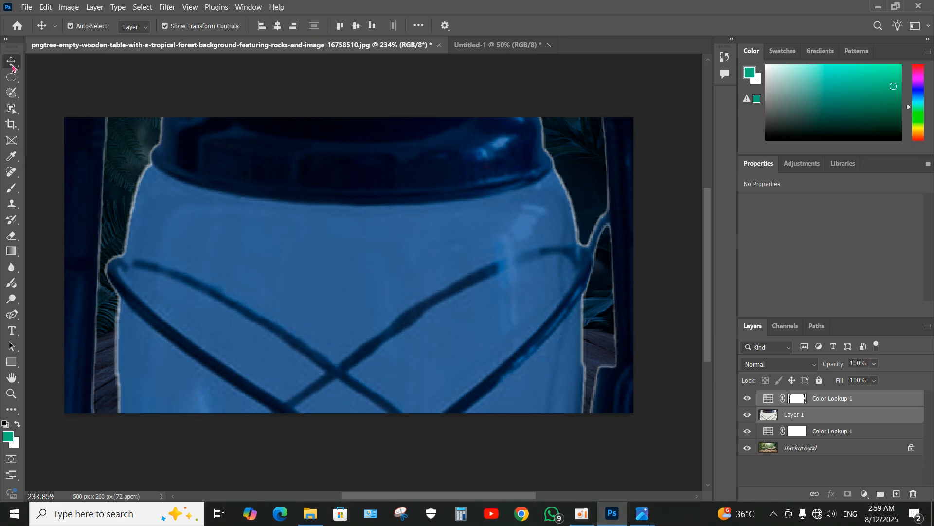
pyautogui.moveTo(222, 264); pyautogui.dragTo(354, 266)
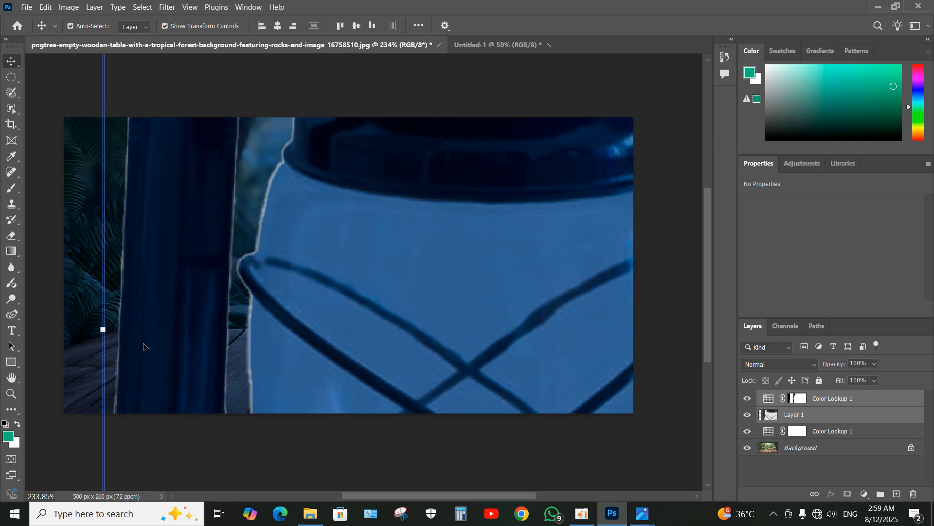
pyautogui.moveTo(103, 330); pyautogui.dragTo(599, 328)
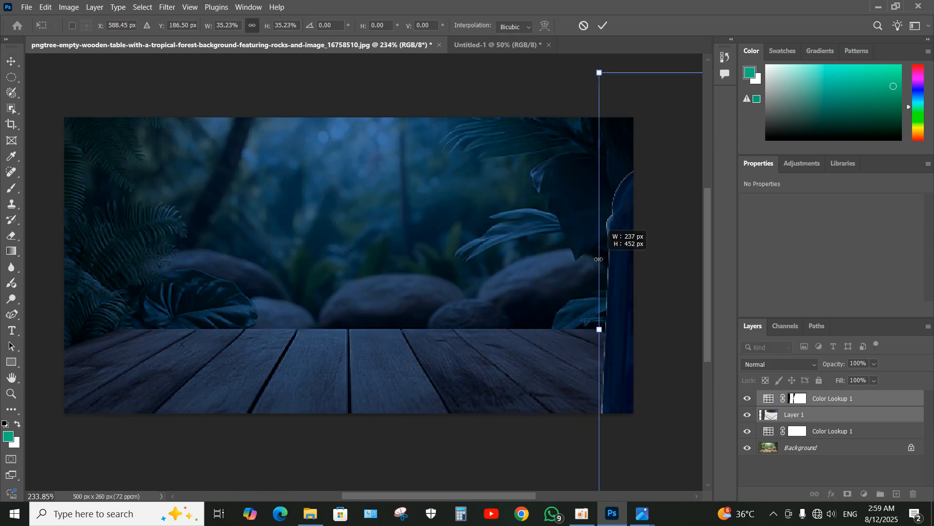
pyautogui.moveTo(618, 287); pyautogui.dragTo(223, 345)
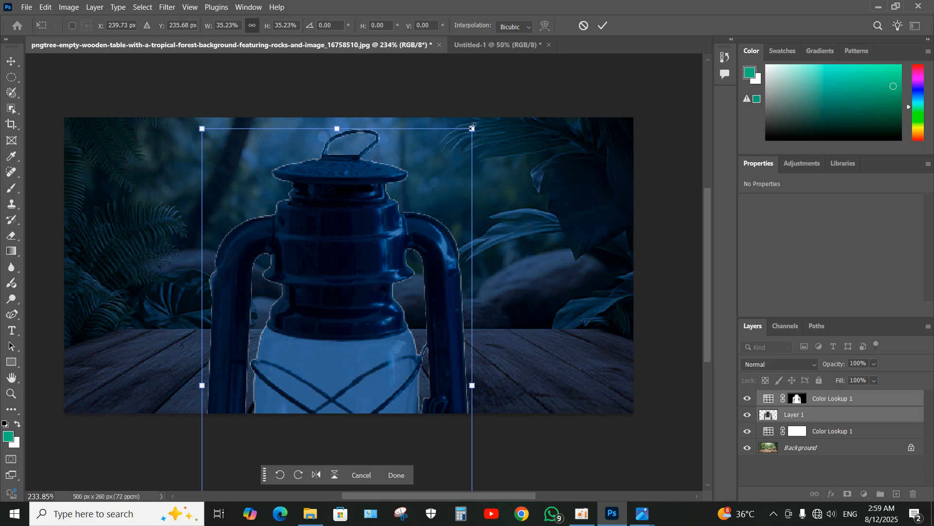
pyautogui.moveTo(472, 129); pyautogui.dragTo(350, 359)
pyautogui.moveTo(302, 380); pyautogui.dragTo(298, 174)
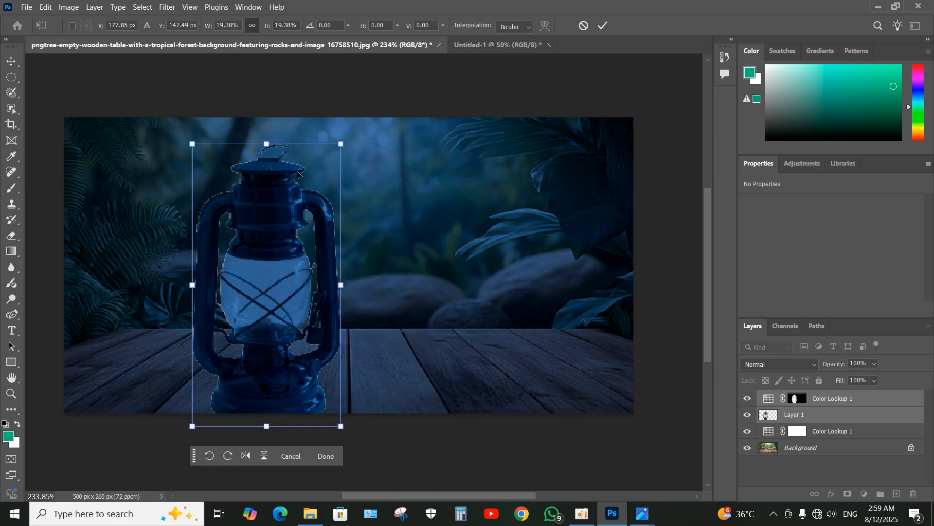
pyautogui.moveTo(341, 144); pyautogui.dragTo(305, 186)
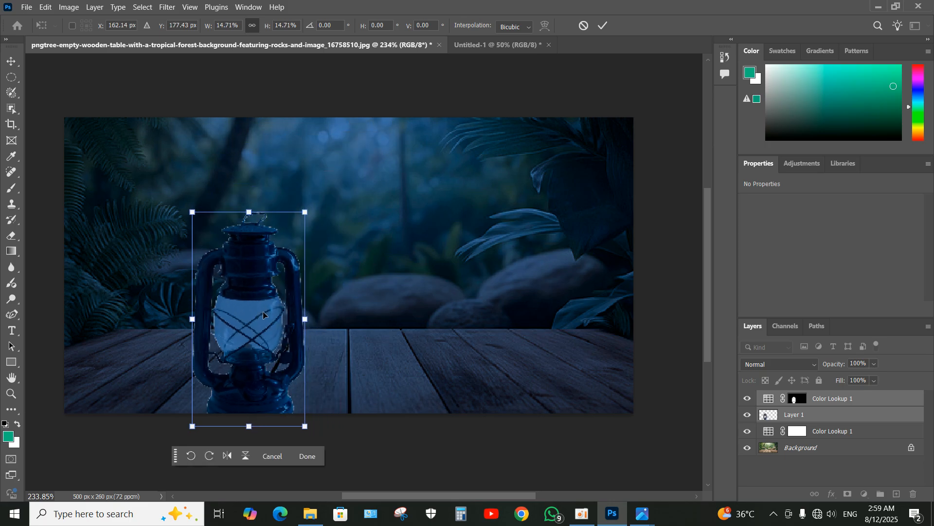
pyautogui.moveTo(261, 295); pyautogui.dragTo(233, 308)
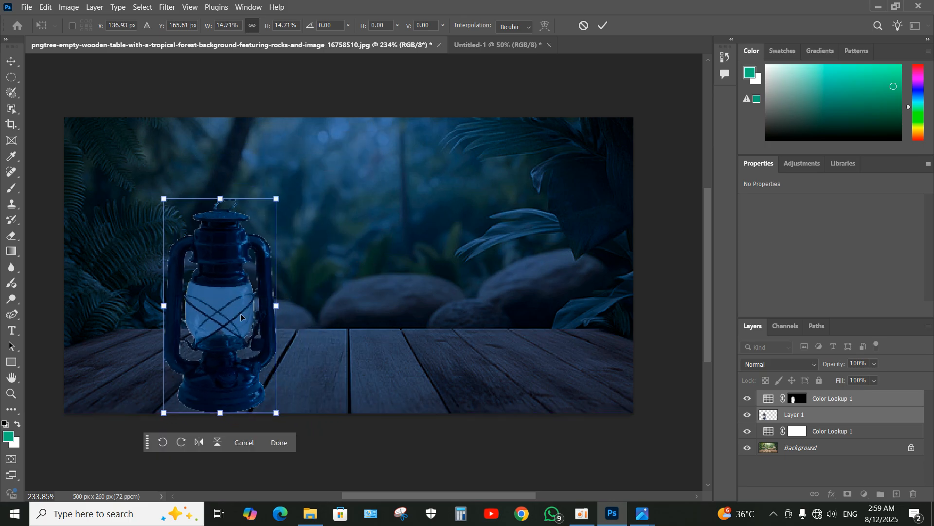
pyautogui.click(279, 443)
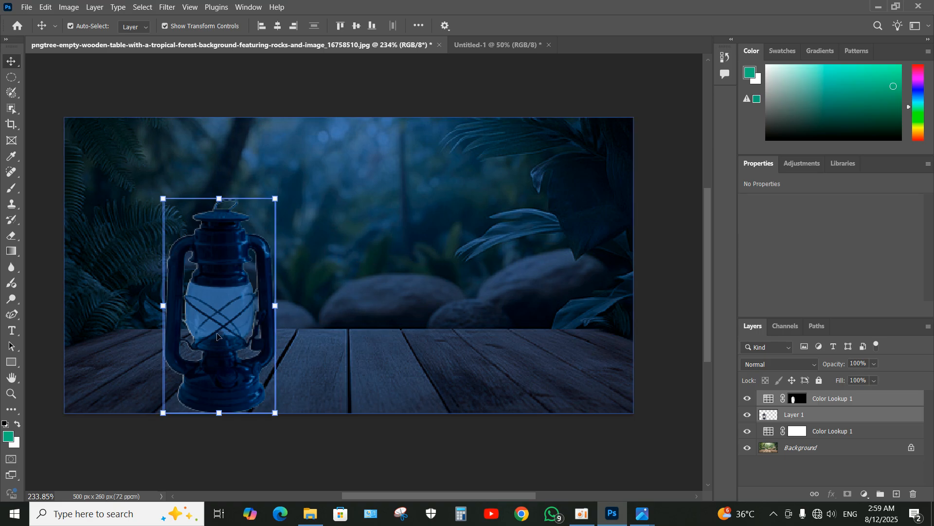
# - Select a circle about 19 px wide in the lower middle of the lantern's glass and fill it with e1e09c on a new layer
pyautogui.scroll(5, 217, 336)
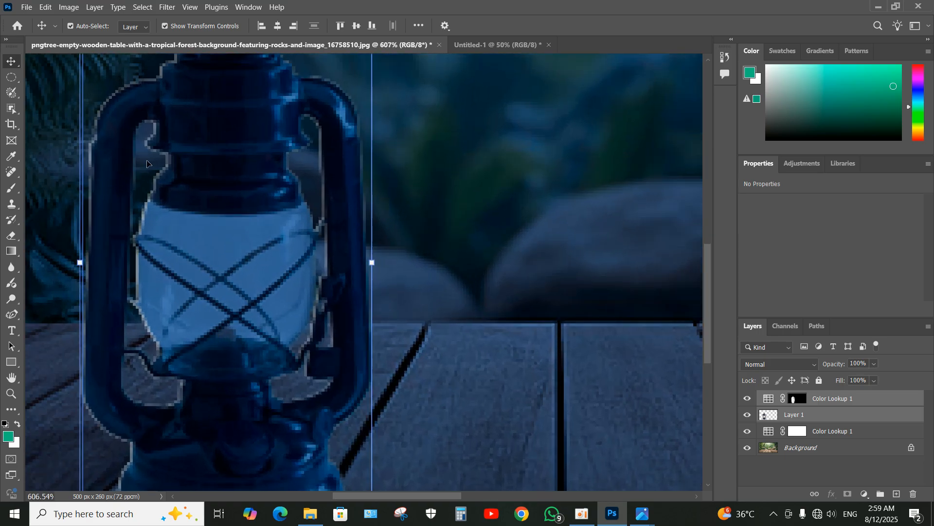
pyautogui.click(15, 80)
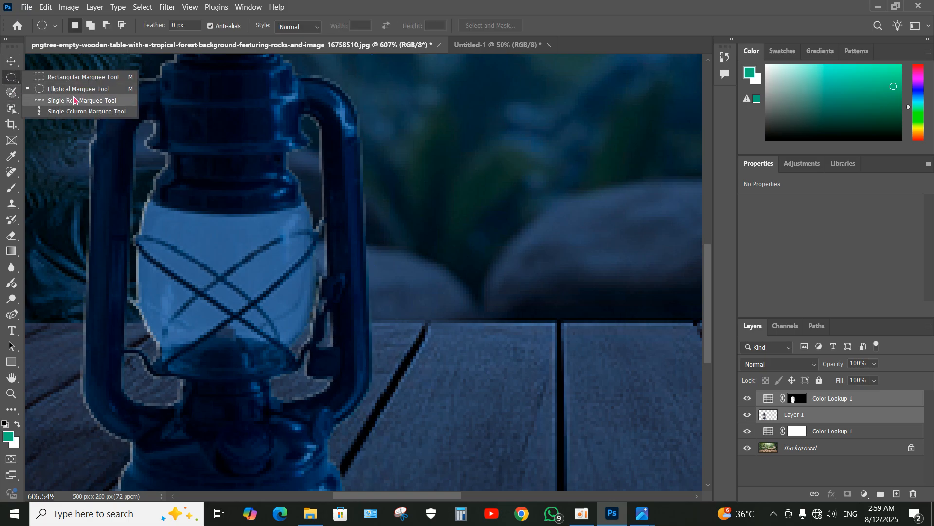
pyautogui.click(60, 90)
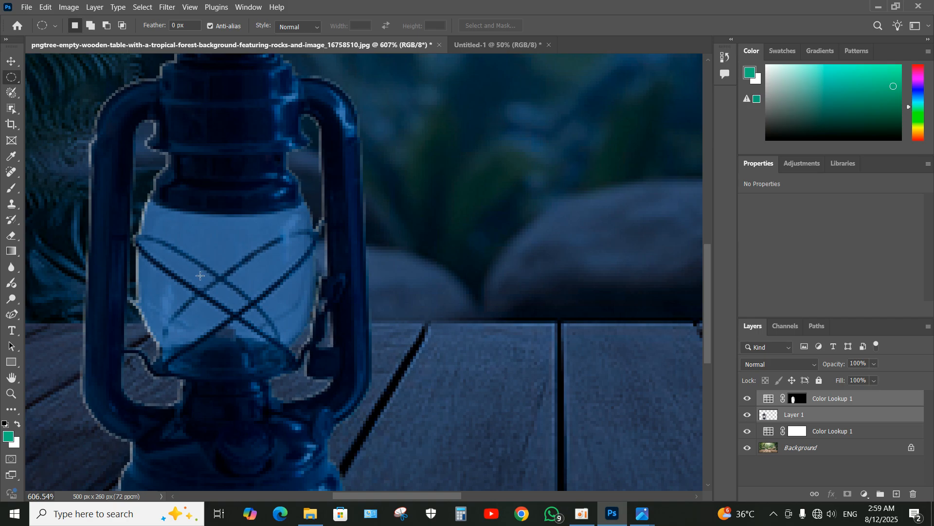
pyautogui.moveTo(197, 272); pyautogui.dragTo(251, 324)
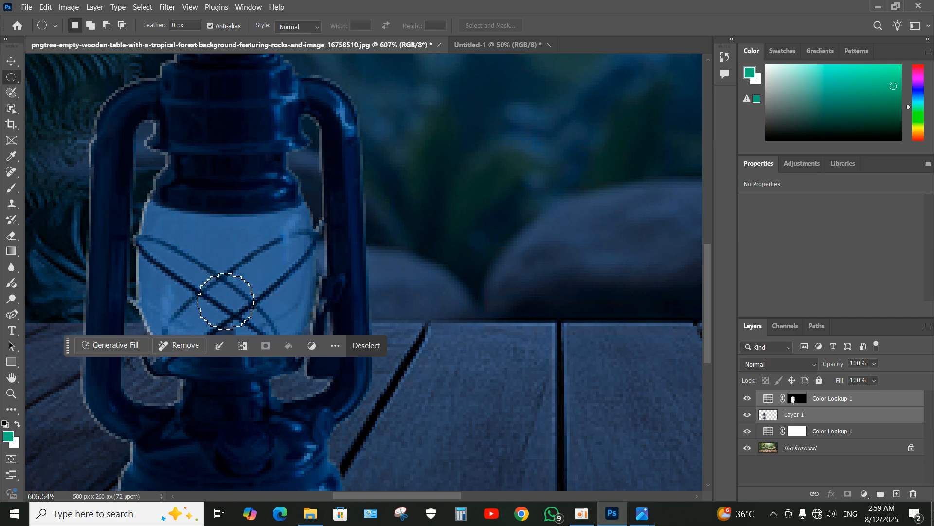
pyautogui.click(897, 493)
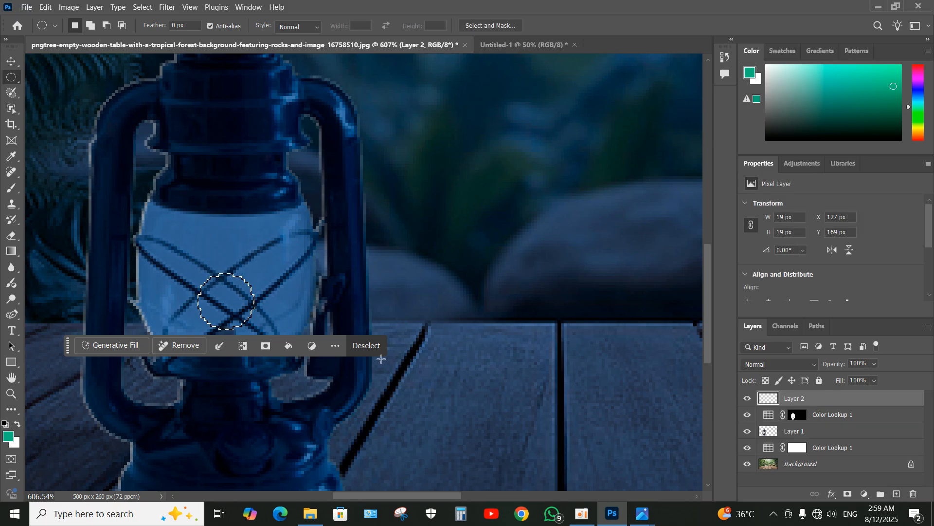
pyautogui.click(289, 345)
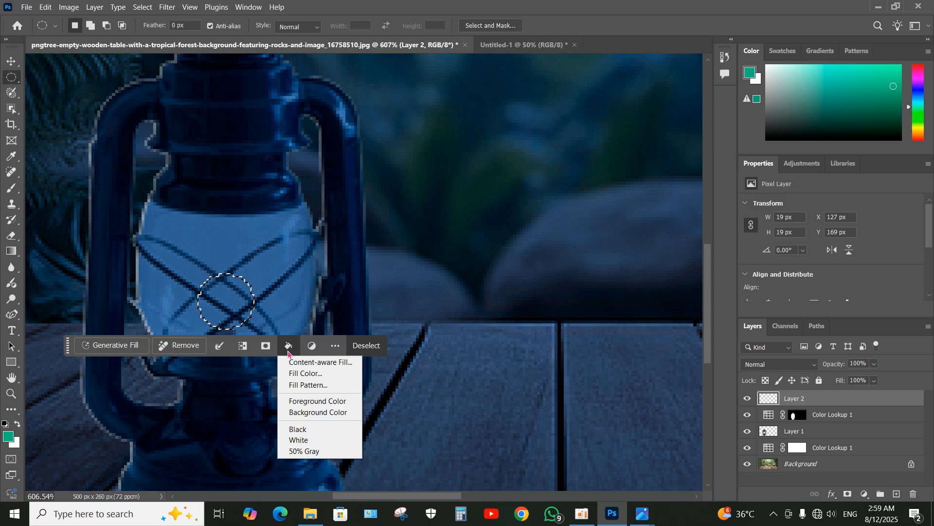
pyautogui.click(308, 374)
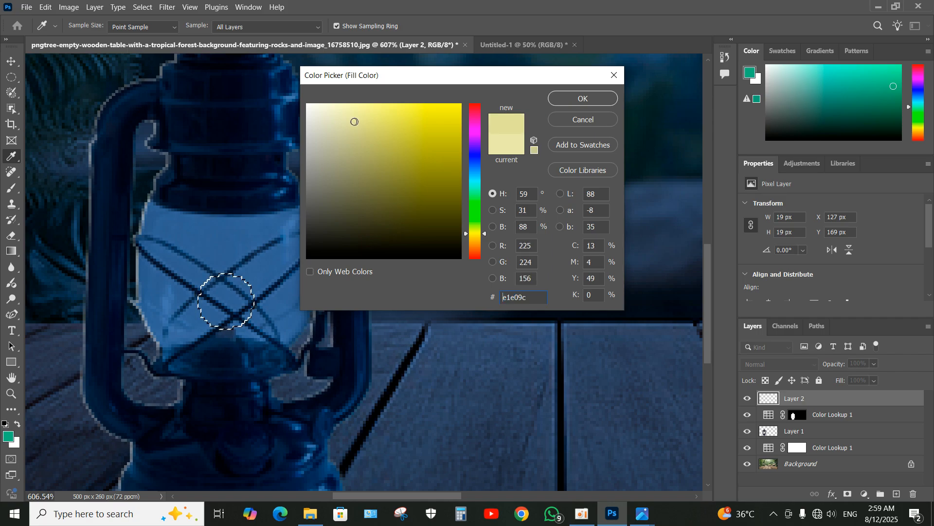
pyautogui.click(574, 98)
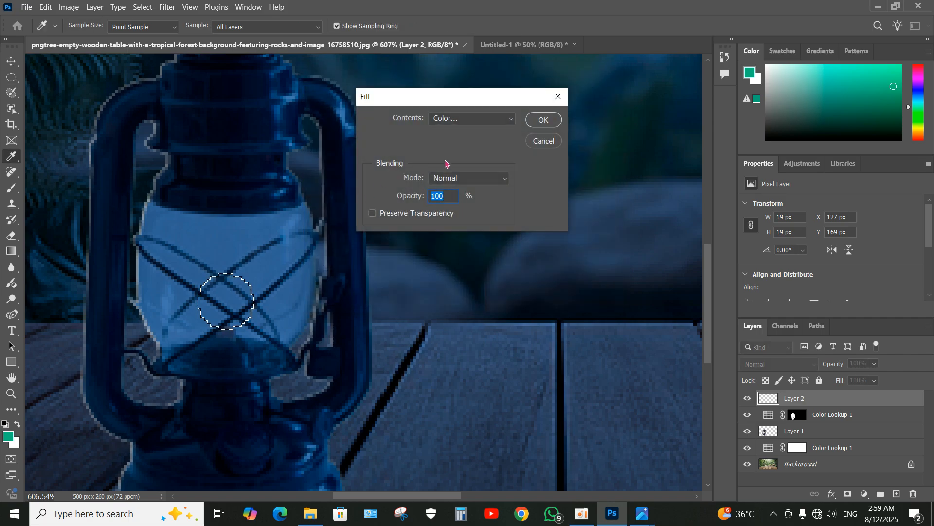
pyautogui.click(533, 124)
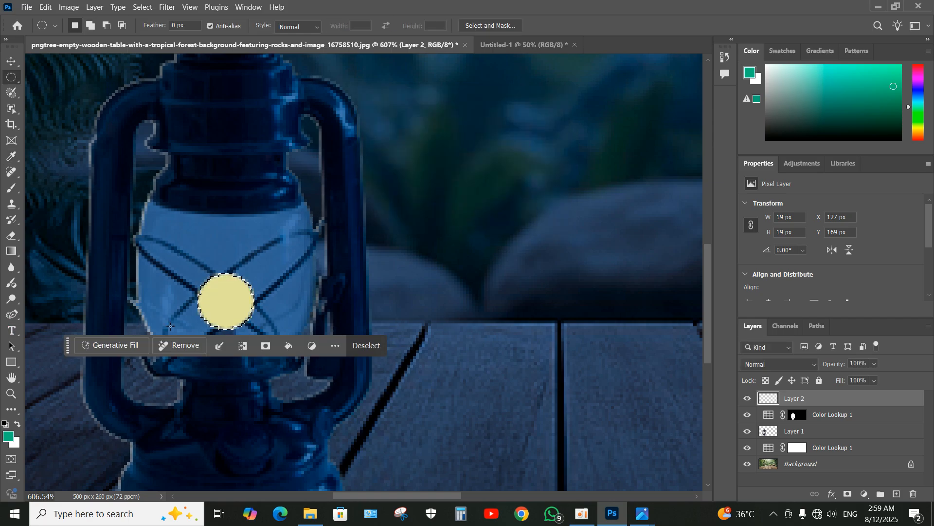
# - Deselect the filled circle and move it up slightly within the lantern's glass
pyautogui.click(11, 62)
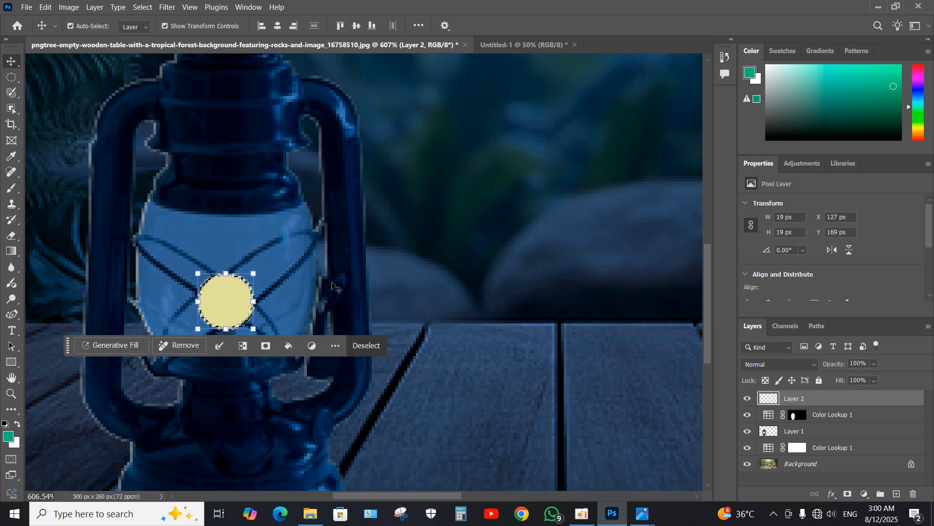
pyautogui.click(368, 345)
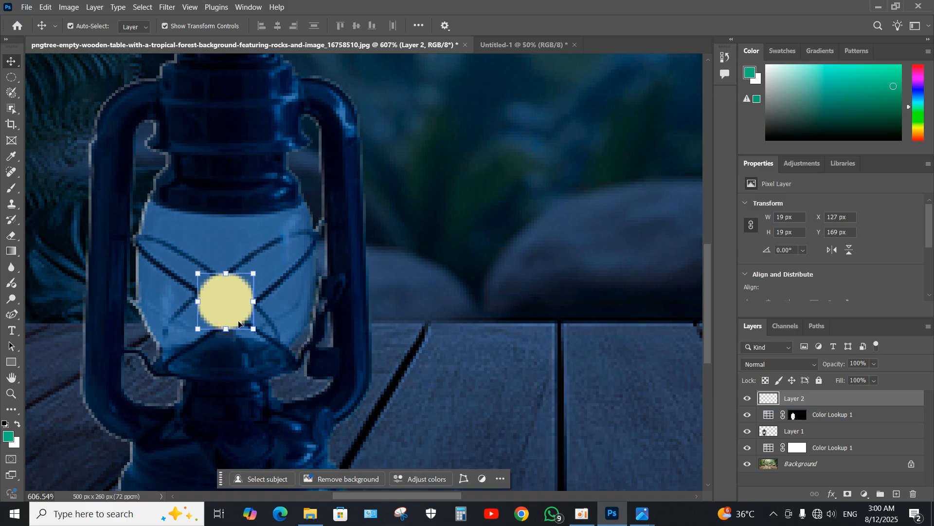
pyautogui.moveTo(254, 274); pyautogui.dragTo(253, 272)
pyautogui.moveTo(228, 316); pyautogui.dragTo(228, 307)
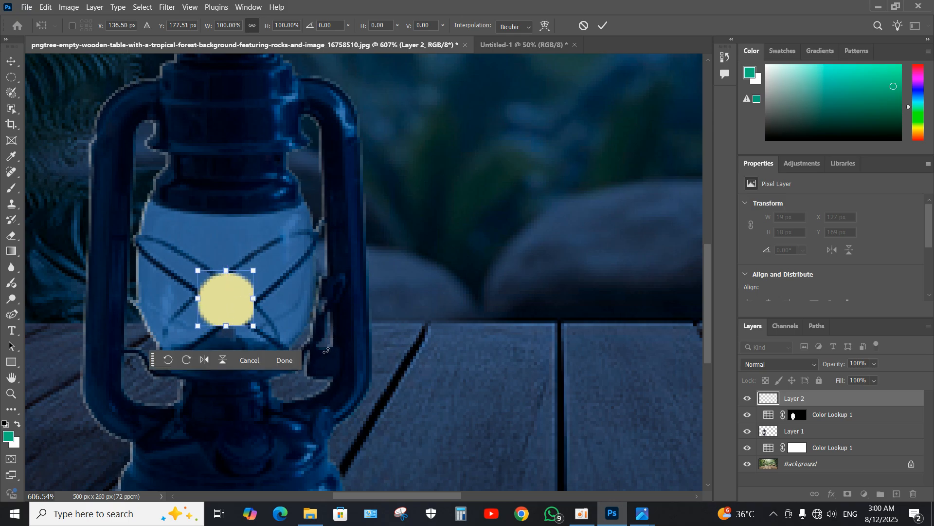
pyautogui.click(285, 360)
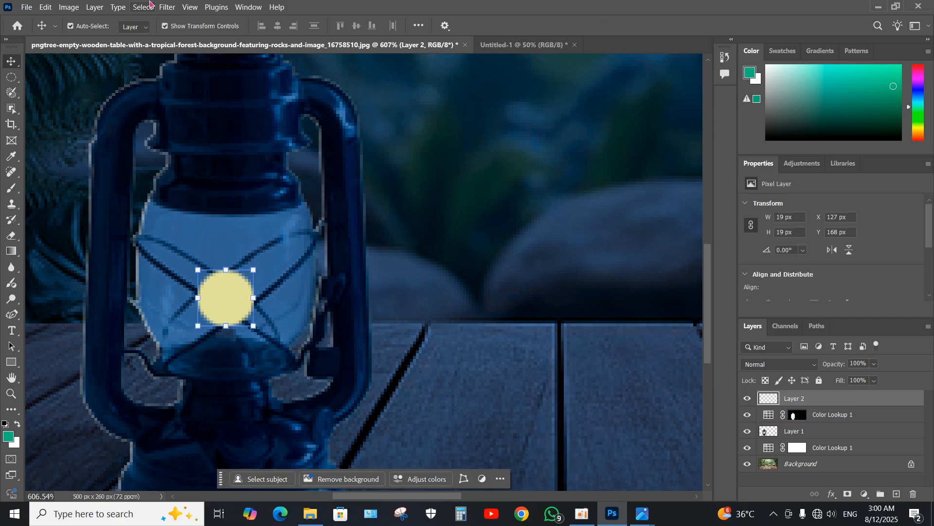
# - Apply a 9 px Field Blur to the yellow circle, with the blur pin placed at the circle's center
pyautogui.click(167, 7)
pyautogui.moveTo(249, 176)
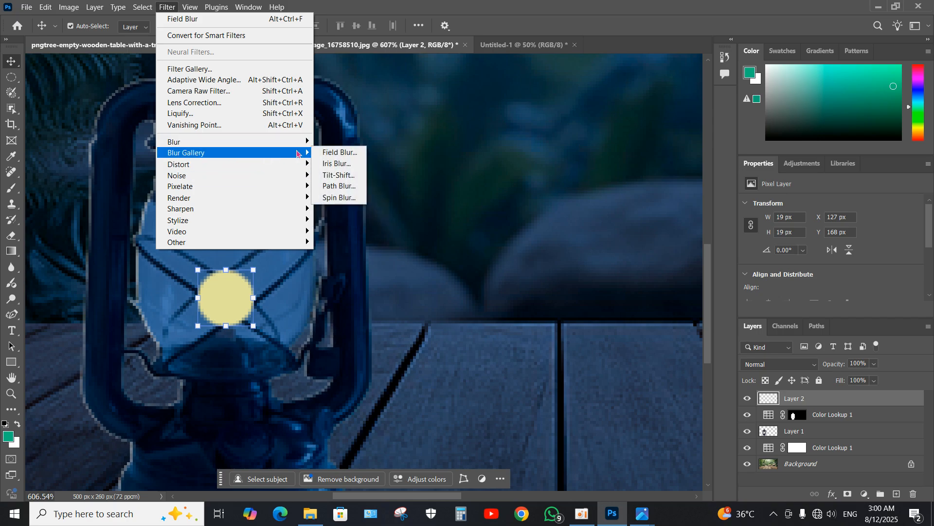
pyautogui.click(322, 155)
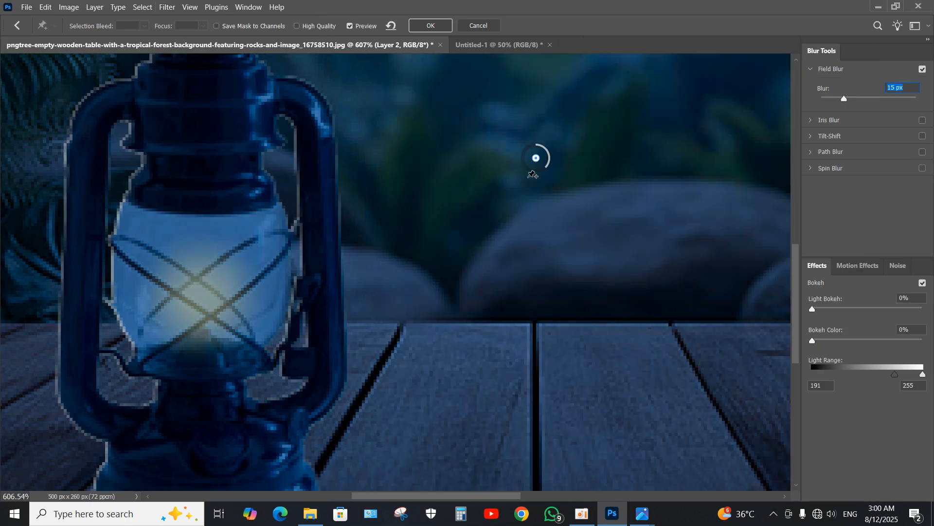
pyautogui.moveTo(535, 158); pyautogui.dragTo(207, 299)
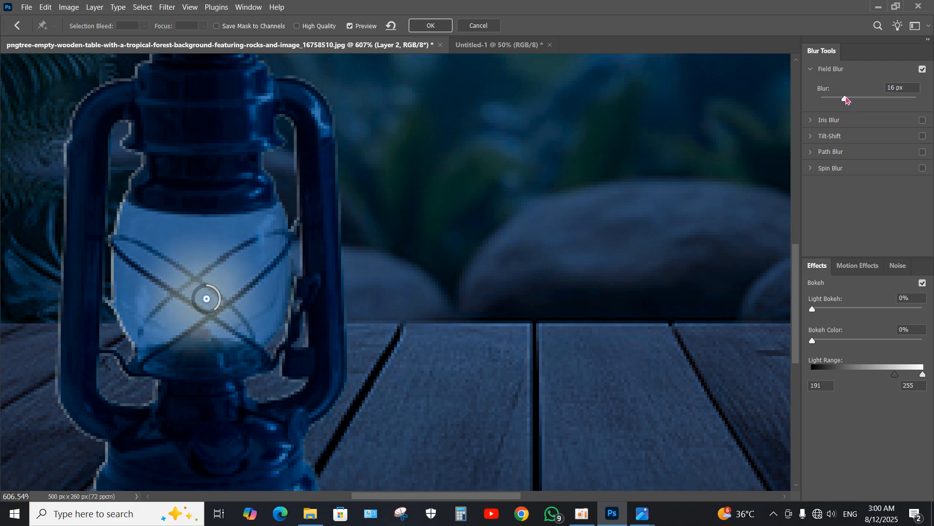
pyautogui.moveTo(847, 99); pyautogui.dragTo(841, 98)
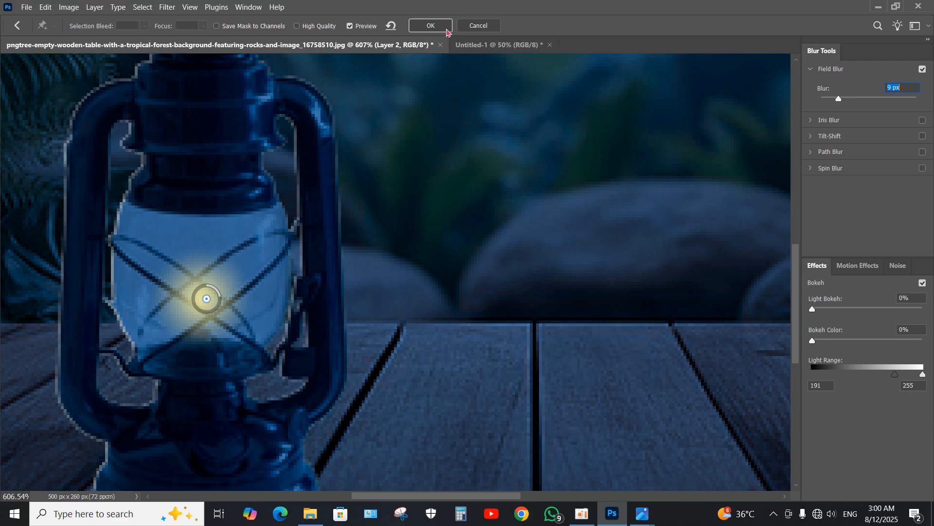
pyautogui.click(446, 28)
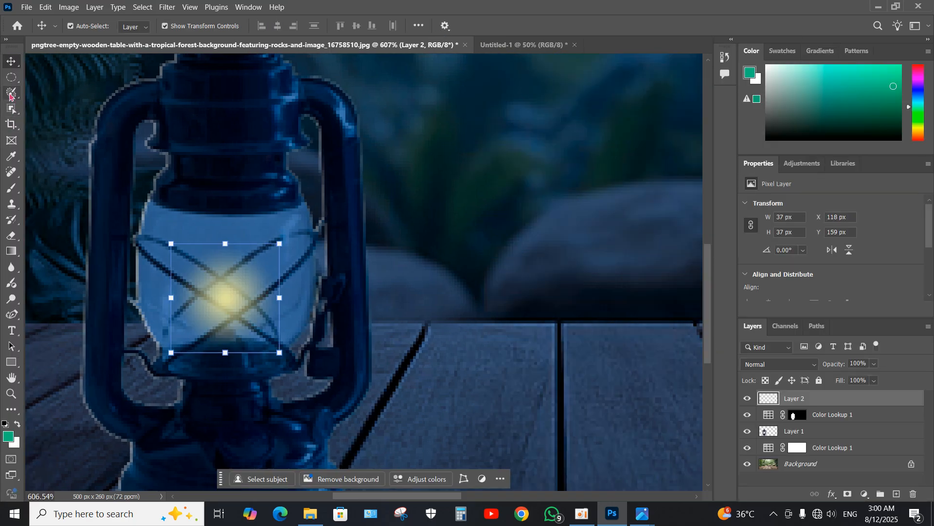
# - Fill a larger circular selection, about 33 by 34 px around the glow, with e1e09c on a new layer and deselect it
pyautogui.click(12, 77)
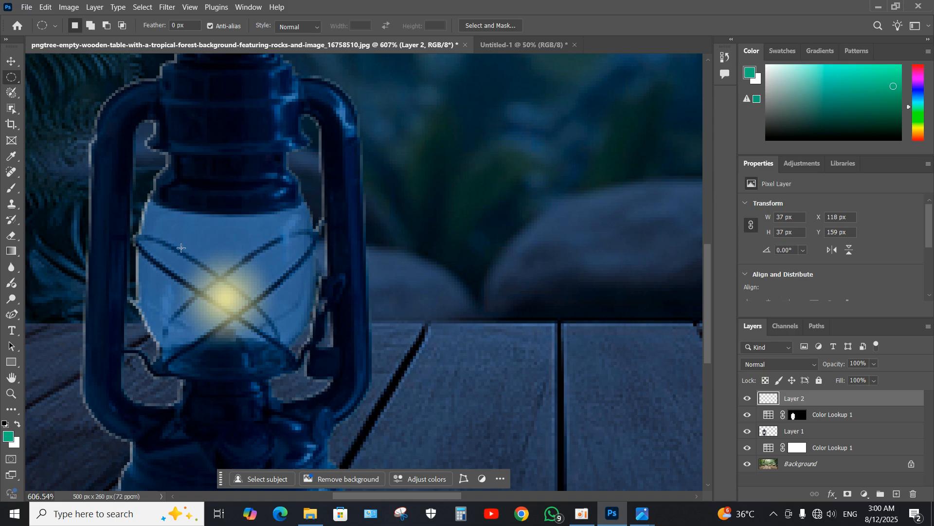
pyautogui.moveTo(181, 248); pyautogui.dragTo(275, 344)
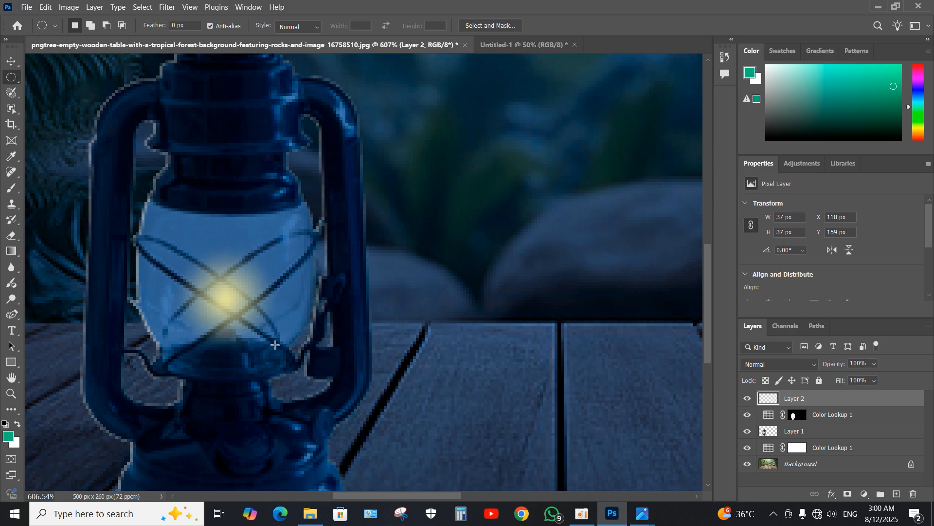
pyautogui.click(897, 494)
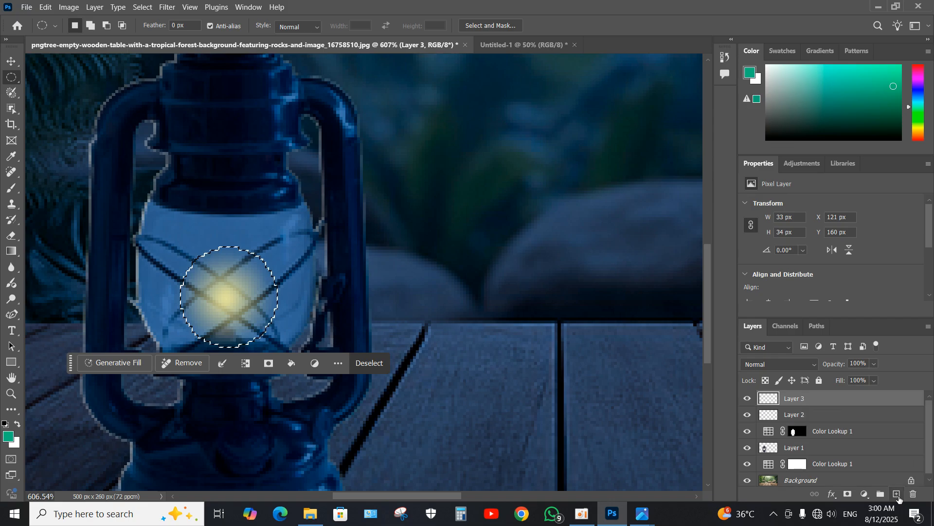
pyautogui.click(291, 364)
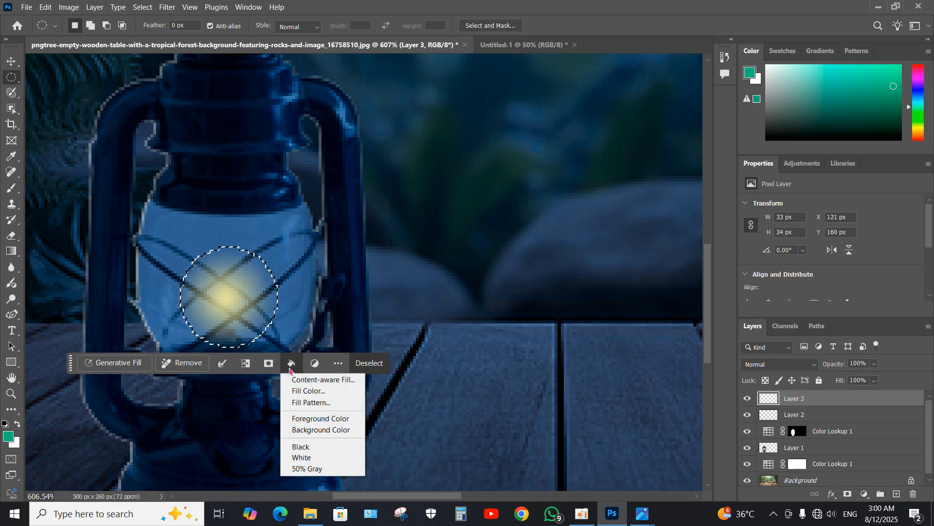
pyautogui.click(314, 392)
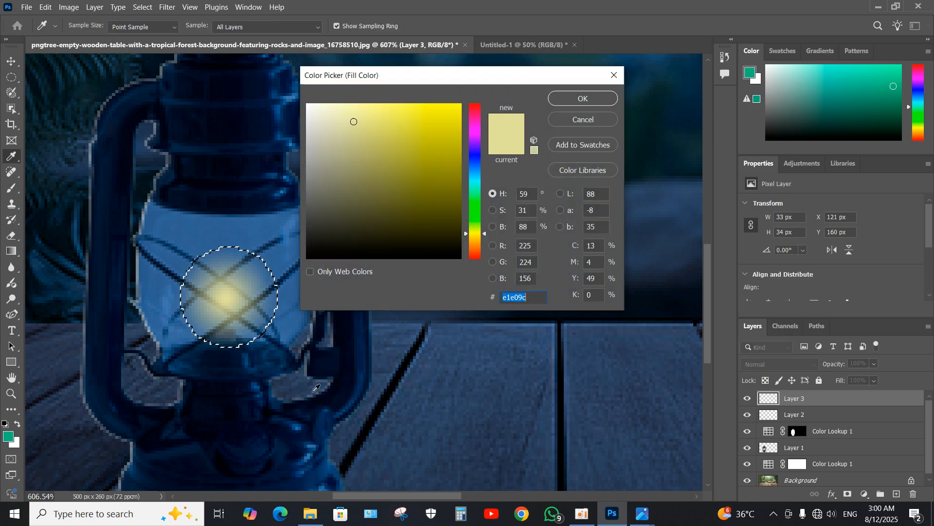
pyautogui.click(591, 99)
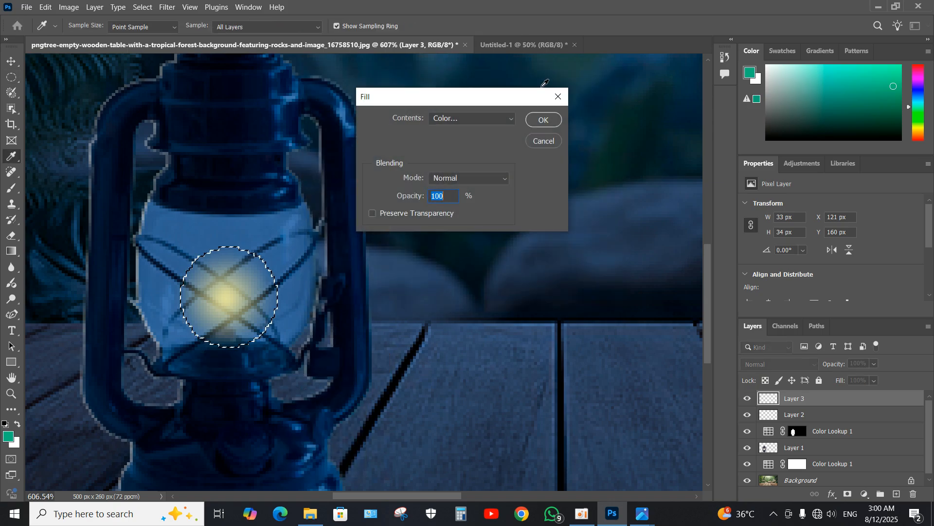
pyautogui.click(539, 122)
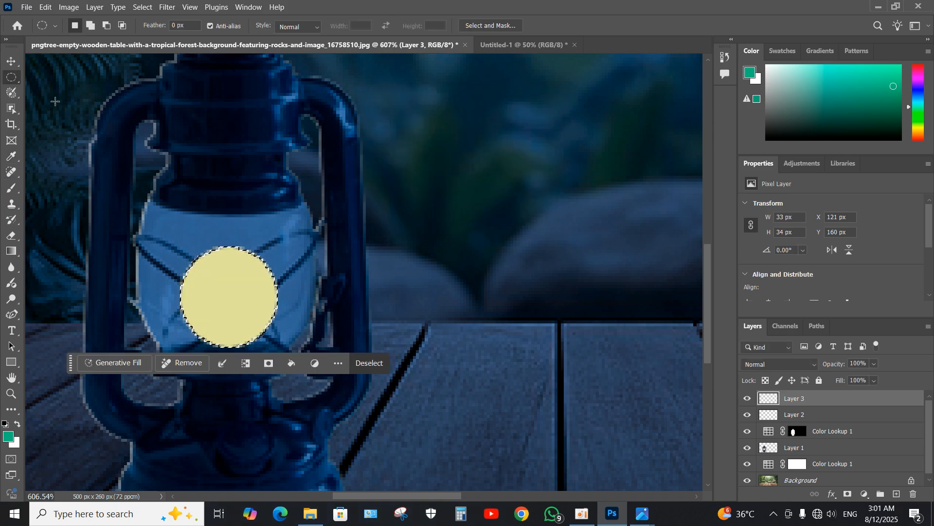
pyautogui.click(12, 61)
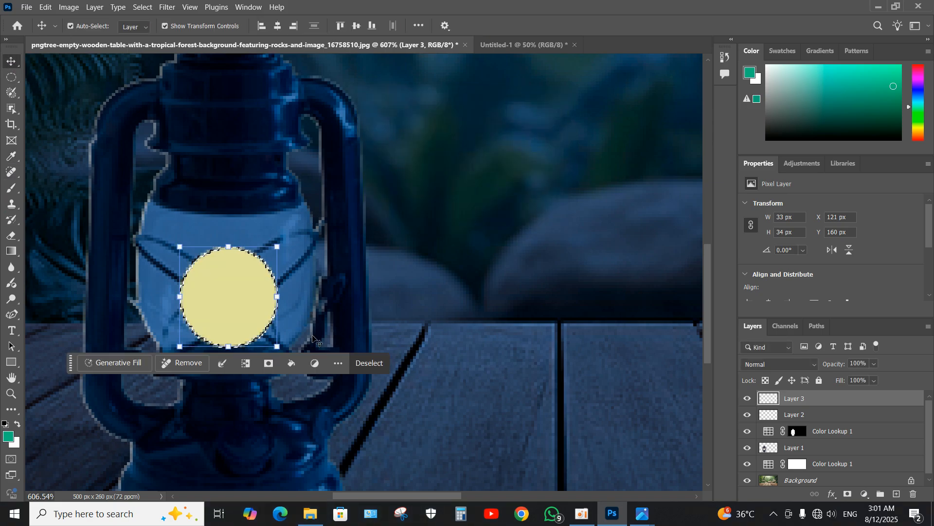
pyautogui.click(375, 366)
# - Apply a 20 px Field Blur to the deselected yellow circle, with the blur pin placed at the circle's center
pyautogui.click(171, 7)
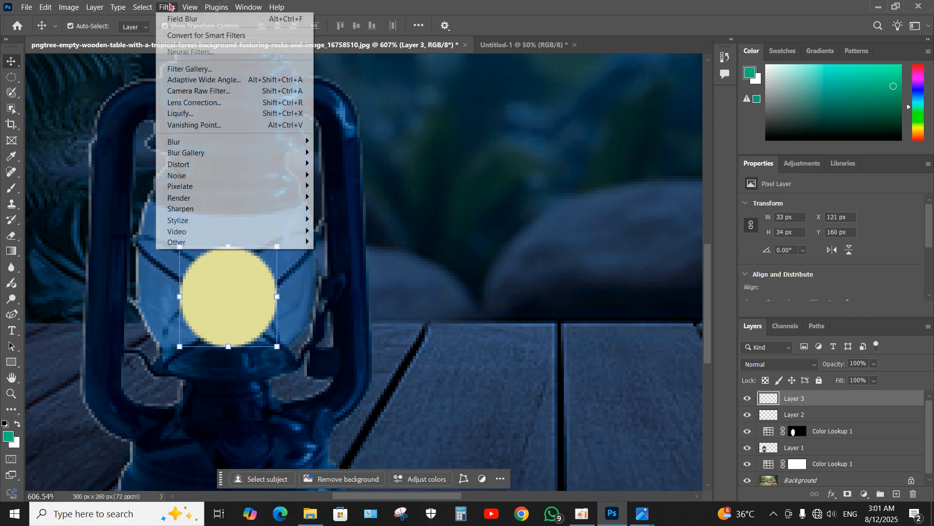
pyautogui.moveTo(280, 153)
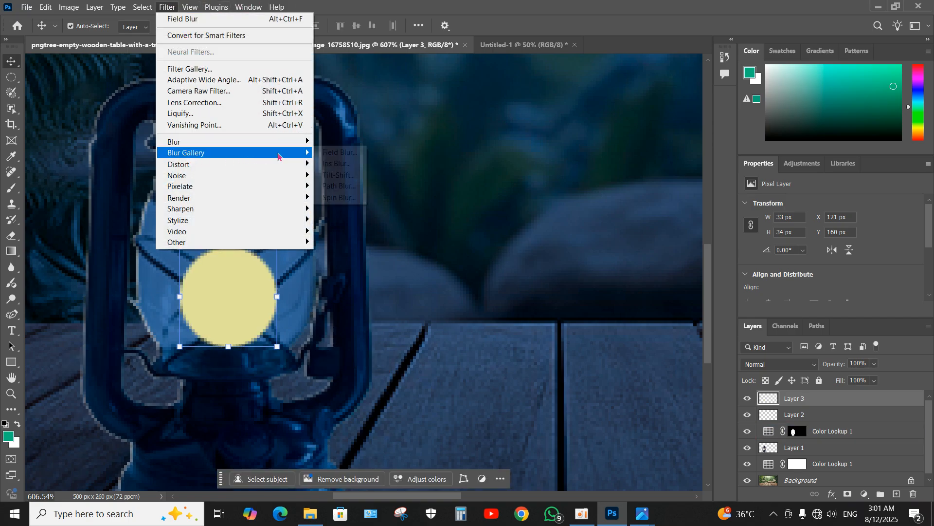
pyautogui.click(324, 154)
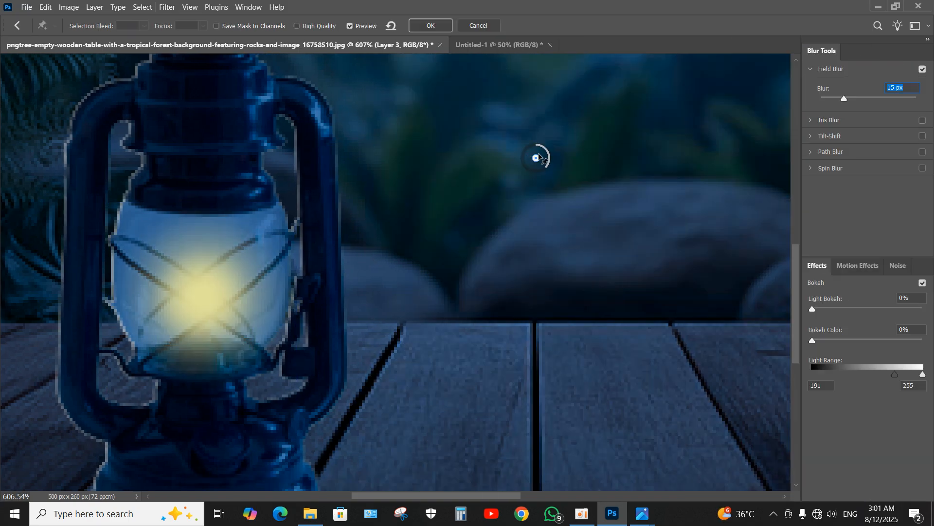
pyautogui.moveTo(539, 157); pyautogui.dragTo(204, 303)
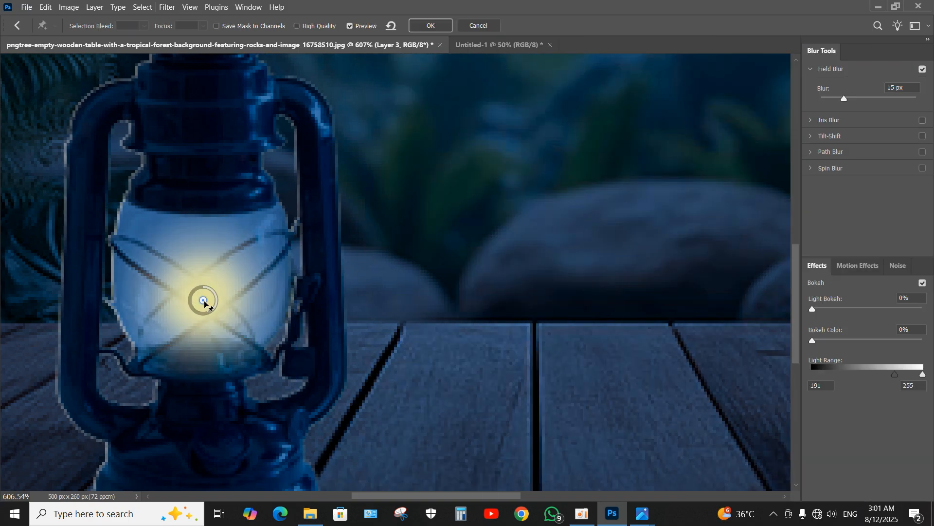
pyautogui.moveTo(846, 102); pyautogui.dragTo(849, 100)
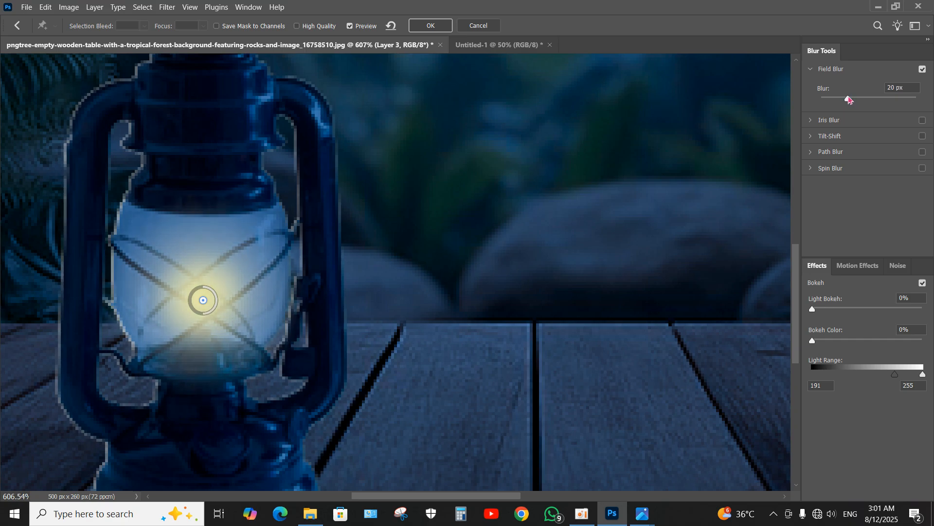
pyautogui.click(429, 26)
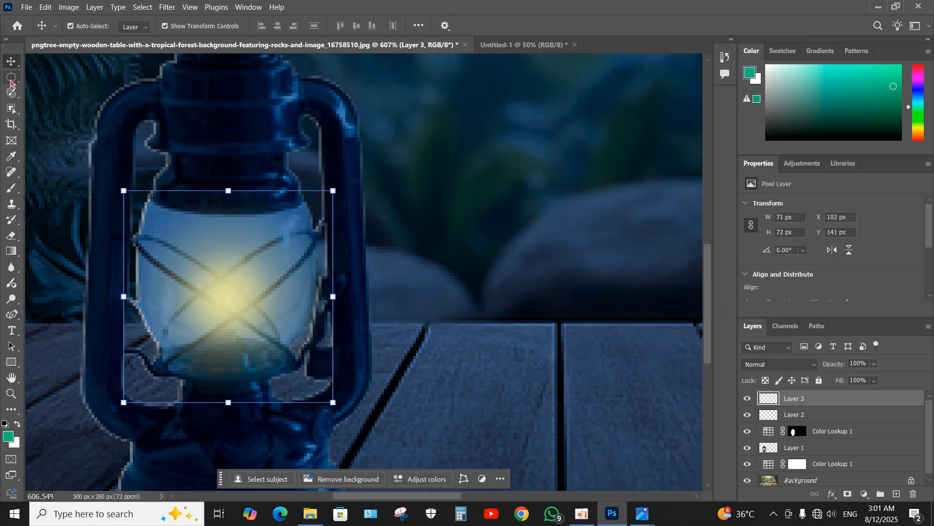
# - Select a larger circle, about 53 by 55 px, around the glow and fill it with the same pale yellow on a new layer
pyautogui.click(10, 79)
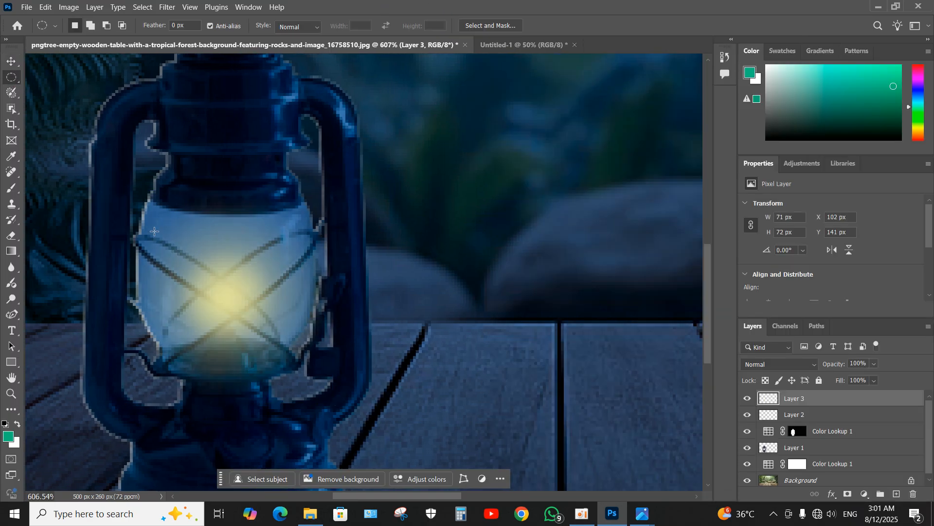
pyautogui.moveTo(154, 232); pyautogui.dragTo(306, 389)
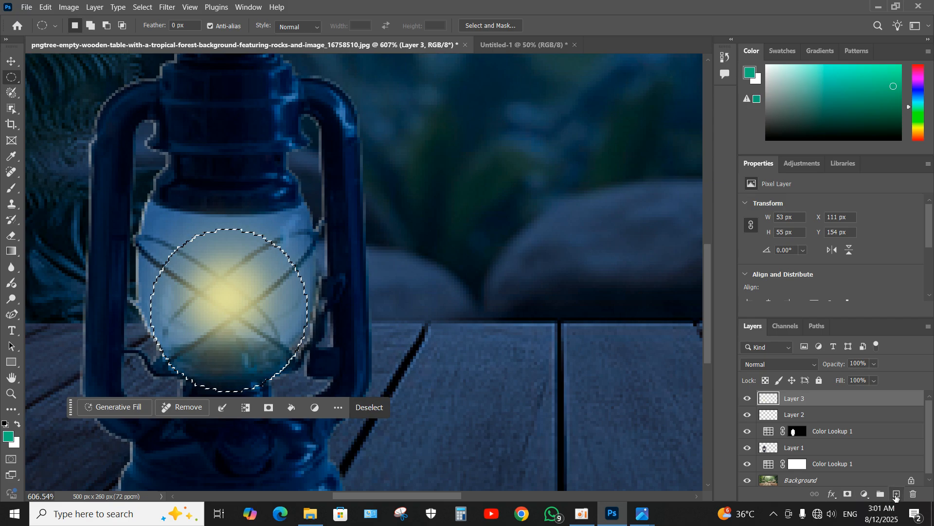
pyautogui.click(896, 494)
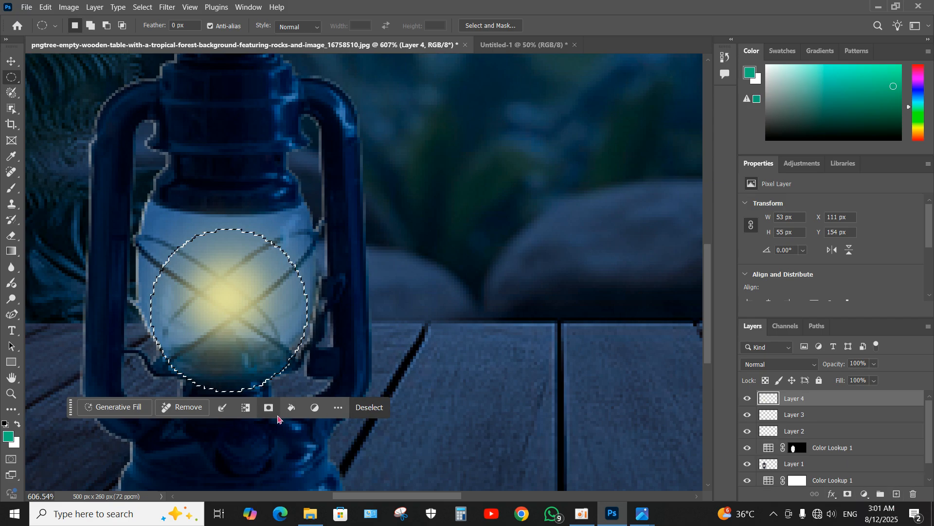
pyautogui.click(292, 408)
pyautogui.click(355, 322)
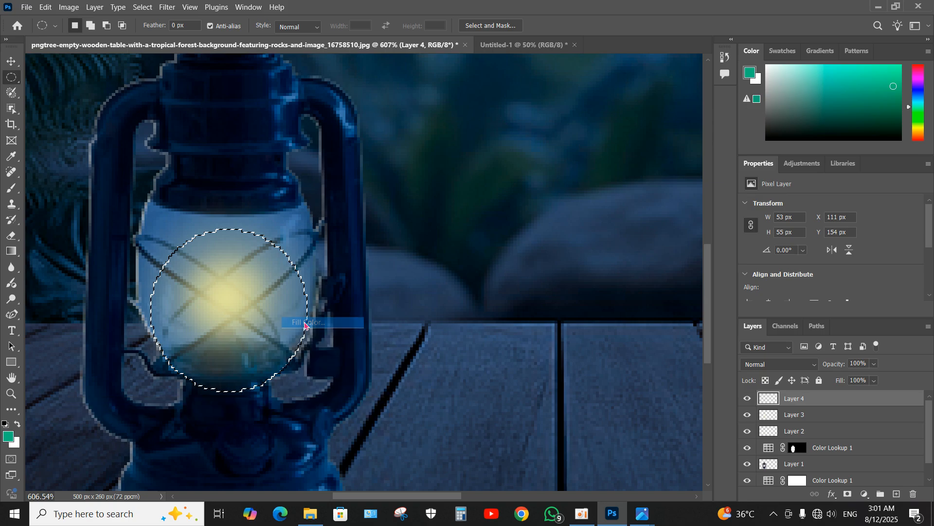
pyautogui.click(558, 100)
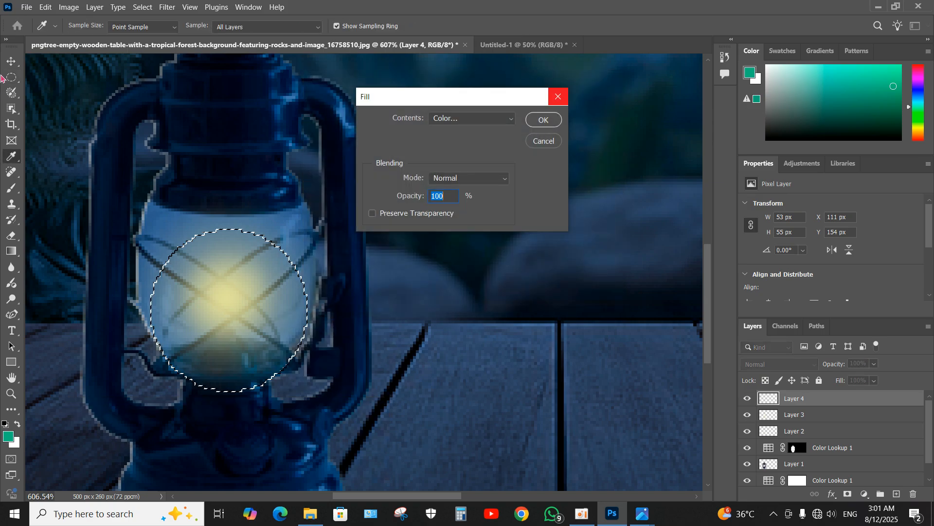
pyautogui.click(541, 121)
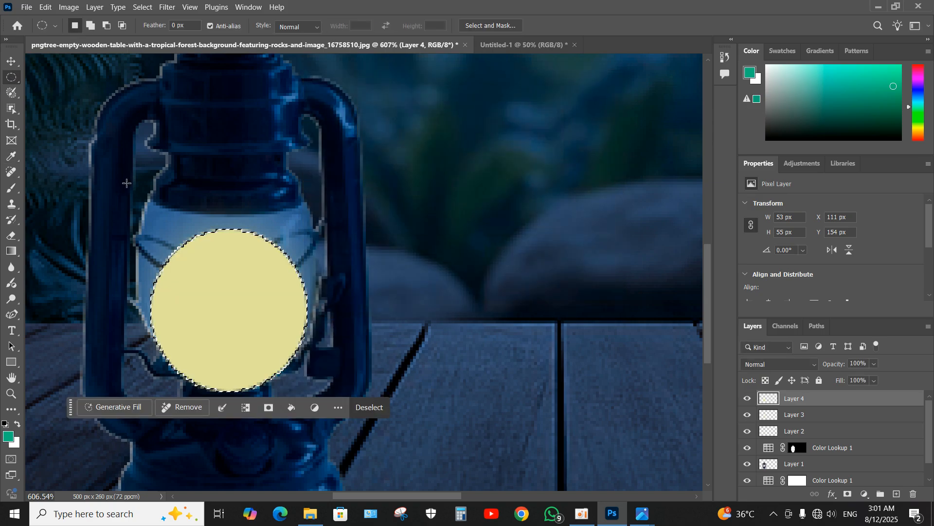
pyautogui.click(11, 64)
pyautogui.click(167, 7)
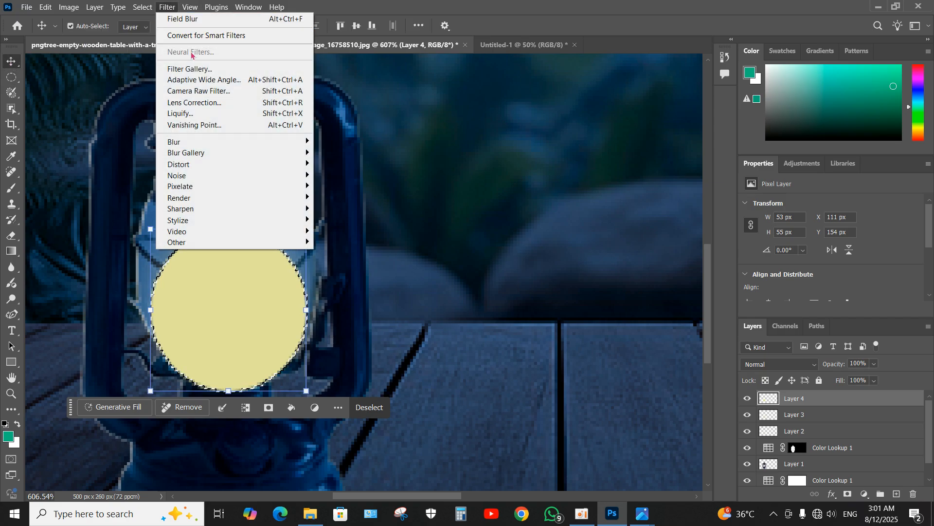
pyautogui.moveTo(256, 153)
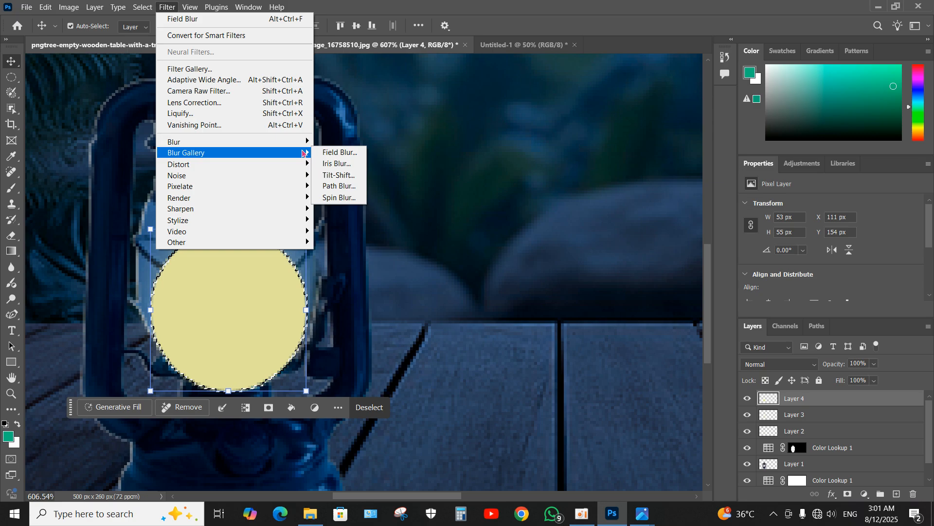
pyautogui.click(328, 149)
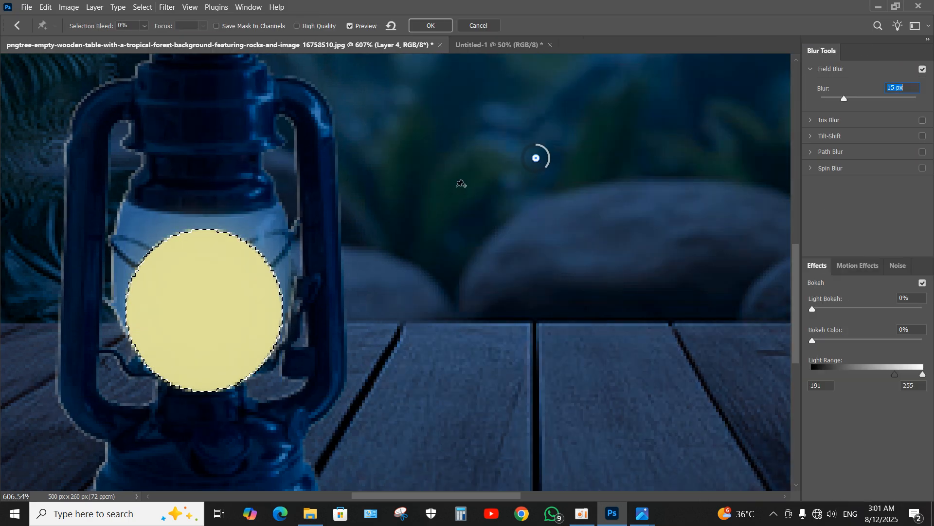
pyautogui.moveTo(529, 165); pyautogui.dragTo(197, 318)
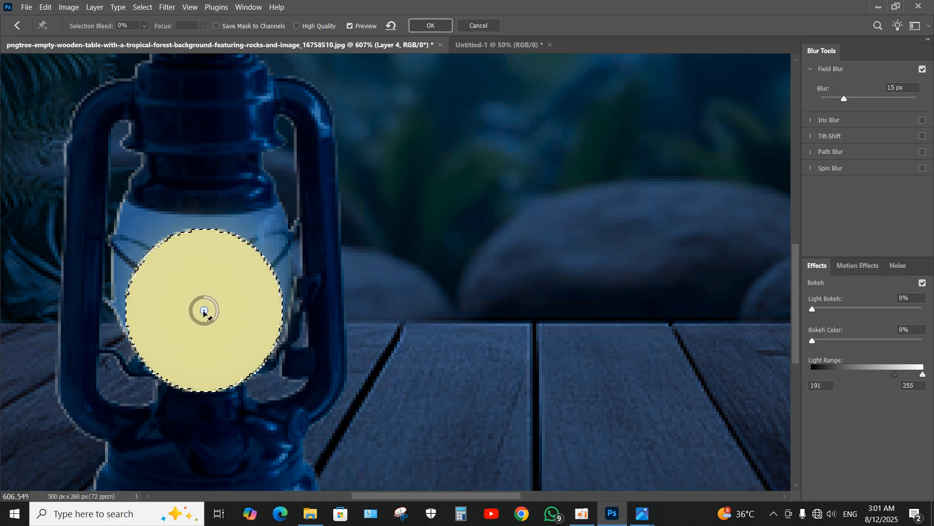
pyautogui.moveTo(845, 99); pyautogui.dragTo(876, 106)
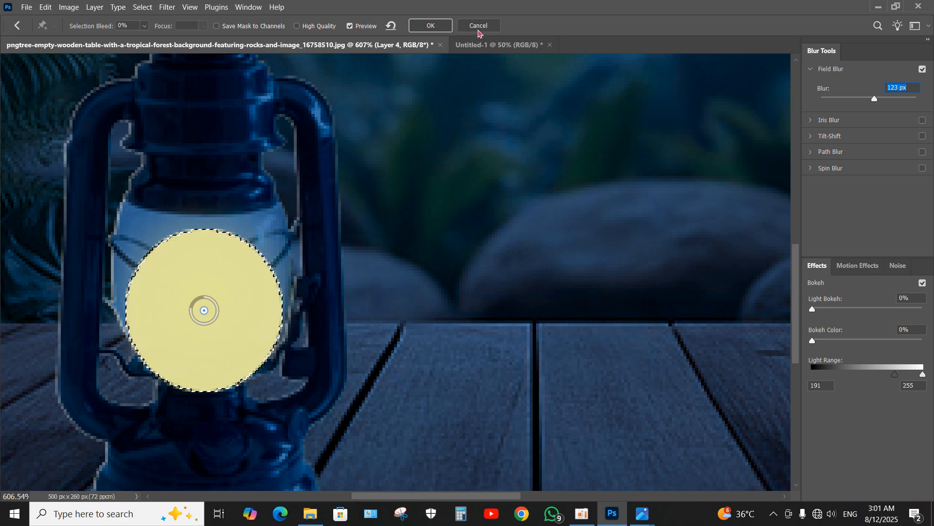
pyautogui.click(478, 29)
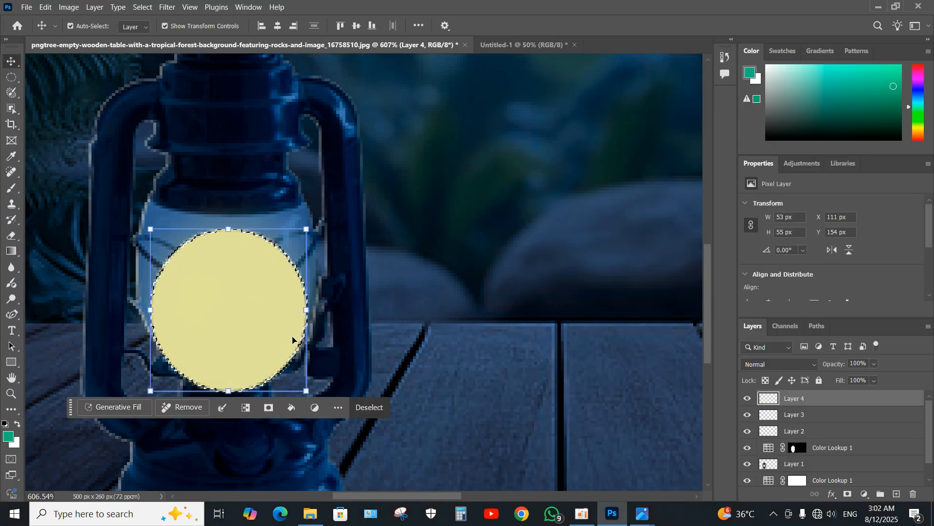
# - Deselect the largest yellow circle and apply a strong Field Blur to it, spreading its glow around the lantern, with the blur pin near its center
pyautogui.click(369, 407)
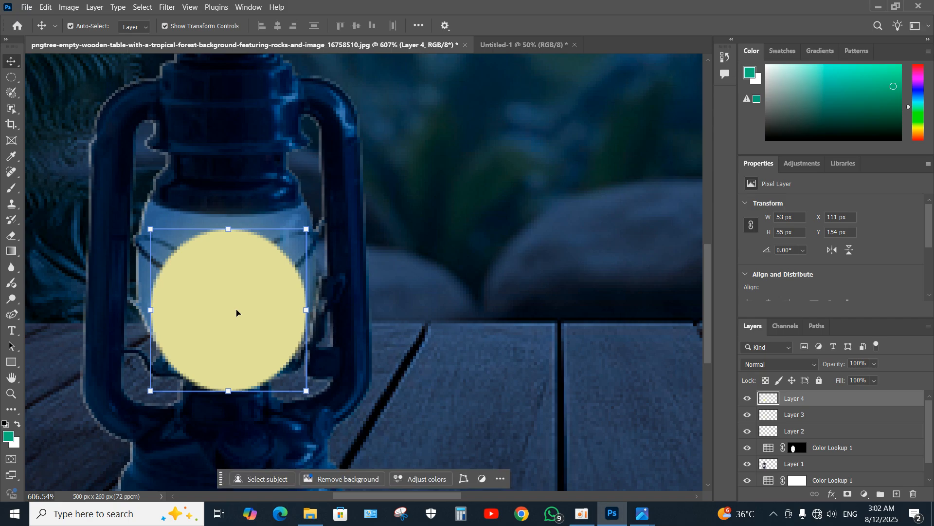
pyautogui.click(165, 8)
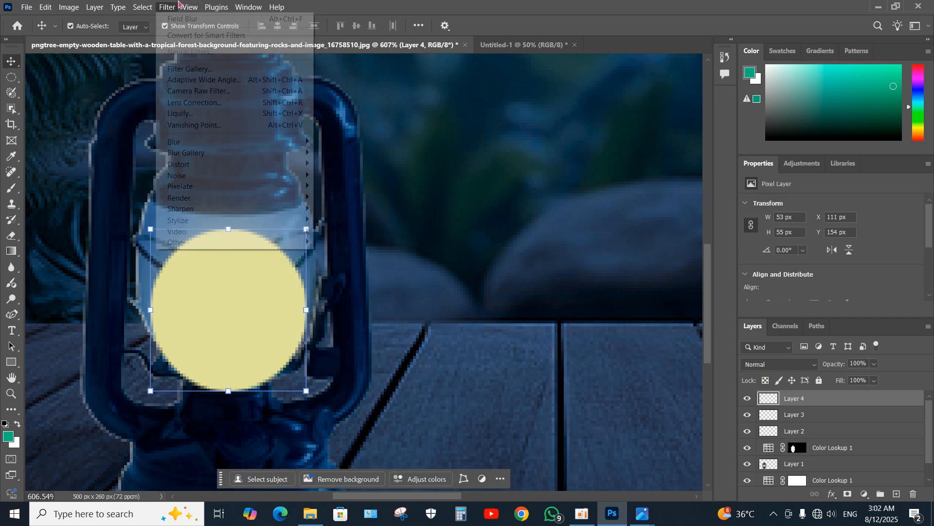
pyautogui.moveTo(247, 157)
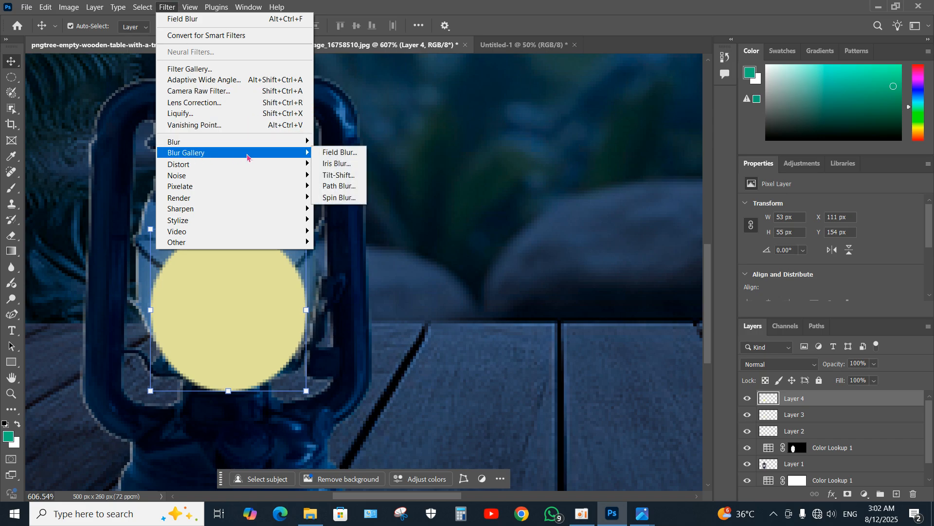
pyautogui.click(331, 154)
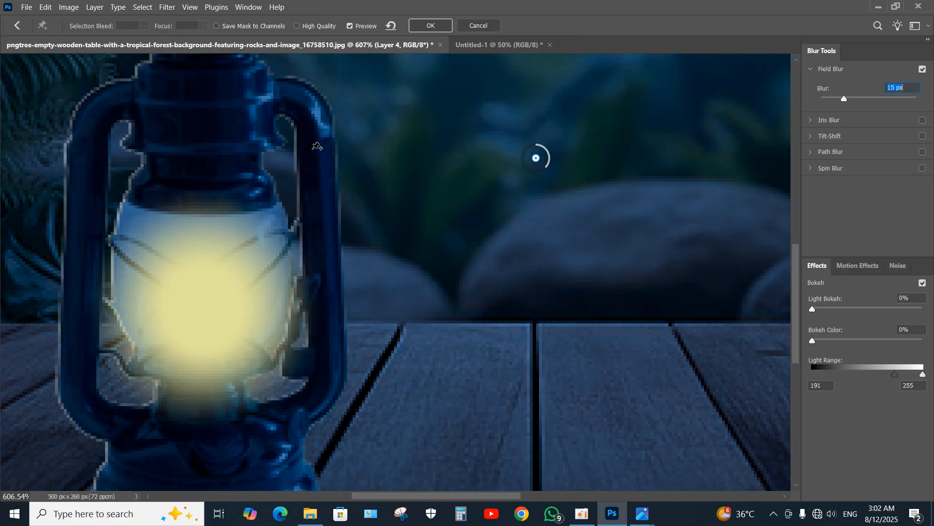
pyautogui.moveTo(537, 158); pyautogui.dragTo(209, 313)
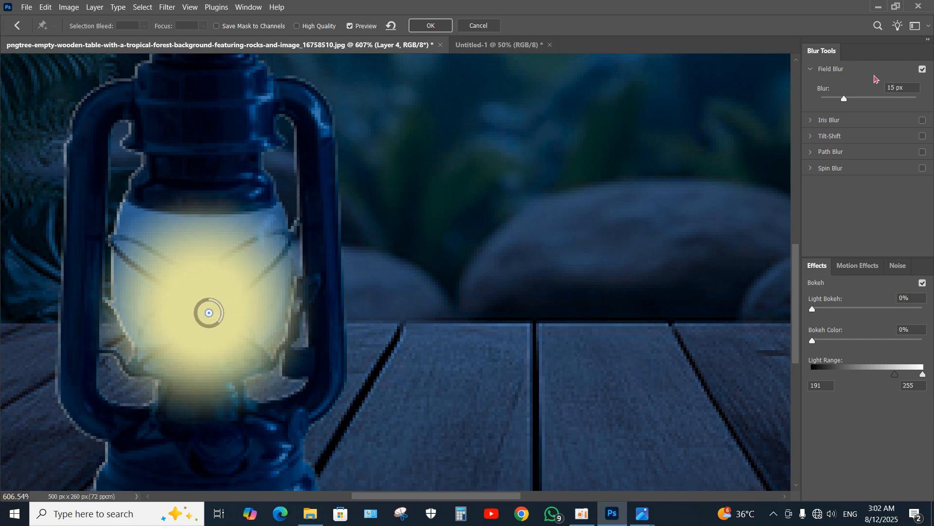
pyautogui.moveTo(843, 100); pyautogui.dragTo(865, 104)
pyautogui.click(431, 25)
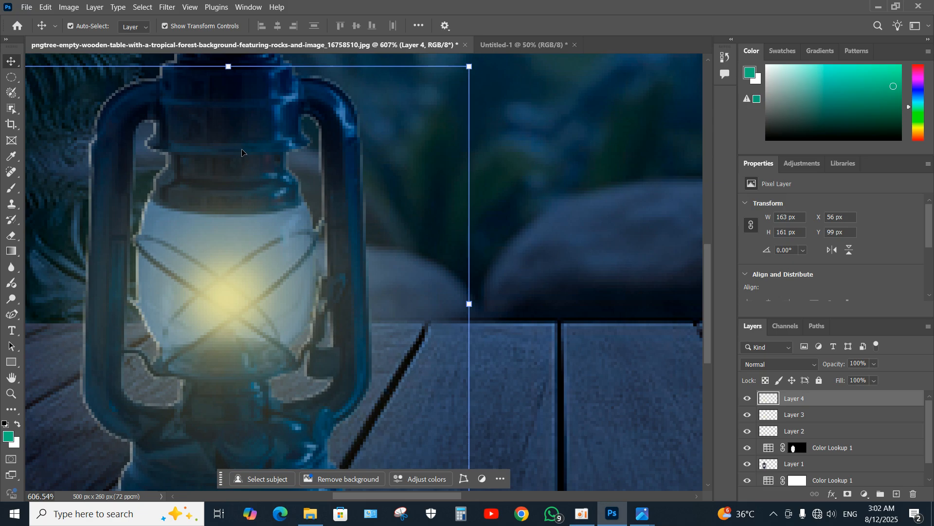
pyautogui.scroll(-5, 242, 152)
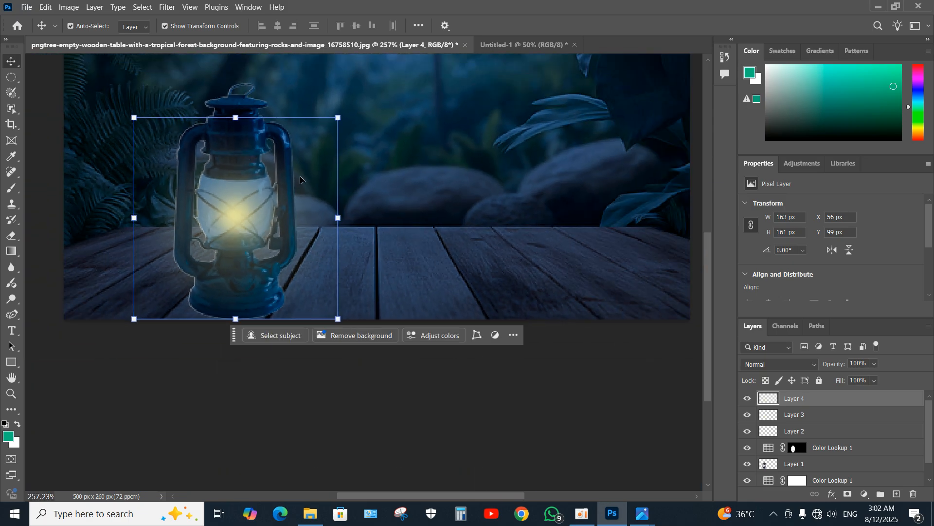
pyautogui.scroll(4, 284, 165)
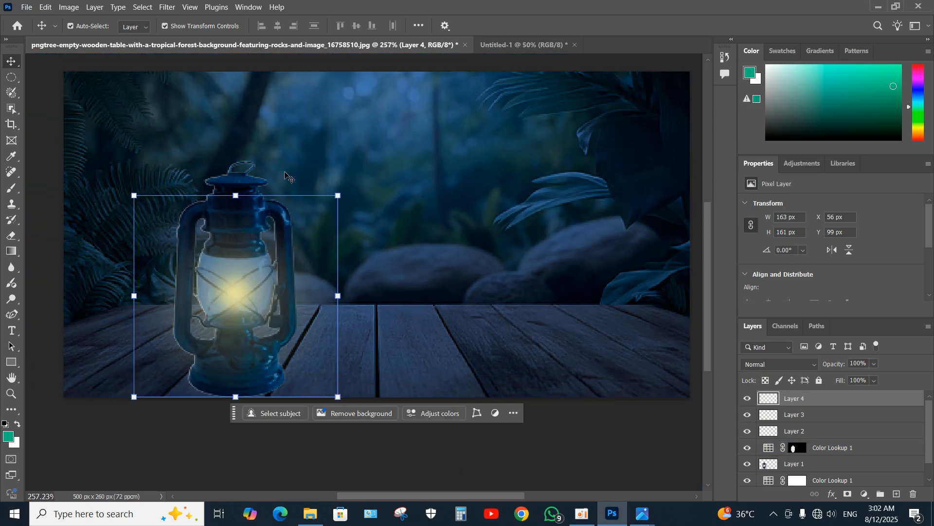